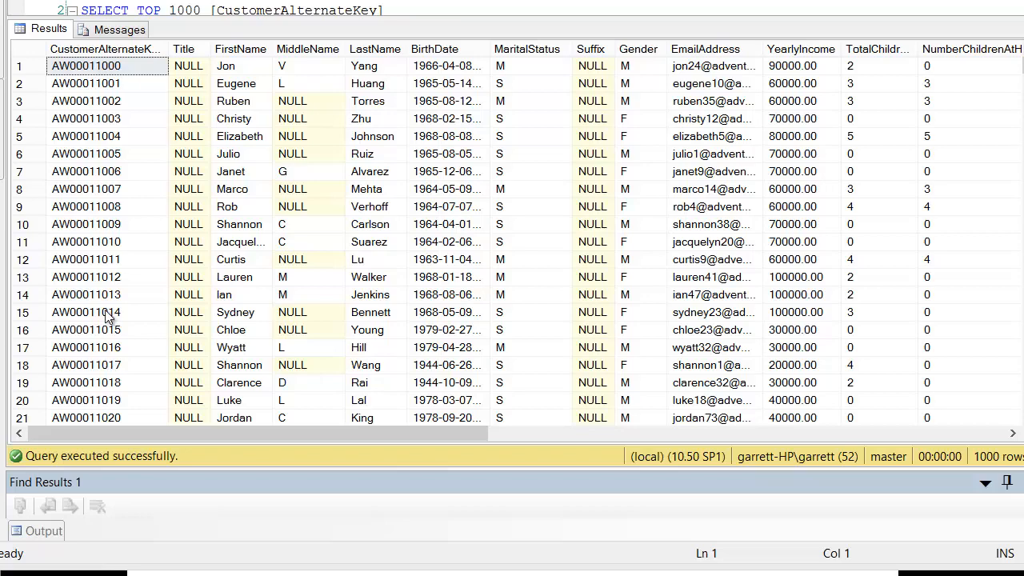
Step: Review the customer key, first, middle and last name, BirthDate, MaritalStatus and Gender columns in the query results
left_click(130, 54)
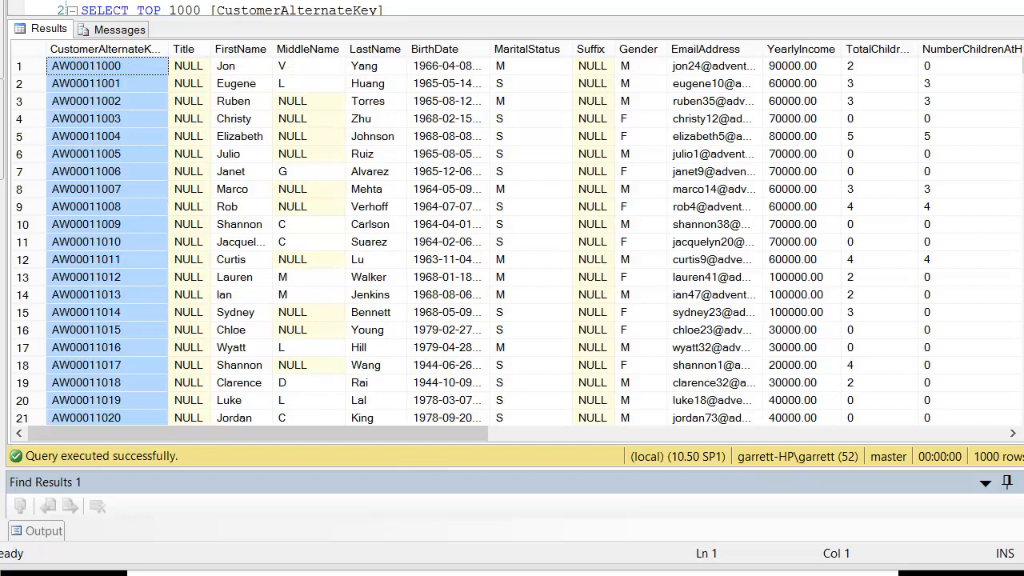
left_click(237, 48)
left_click(302, 51)
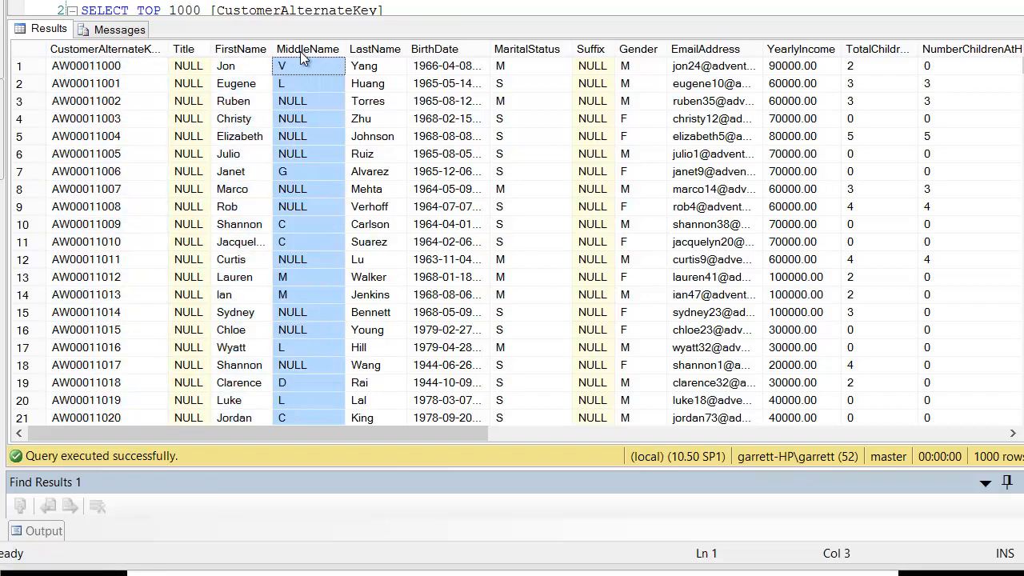
left_click(400, 50)
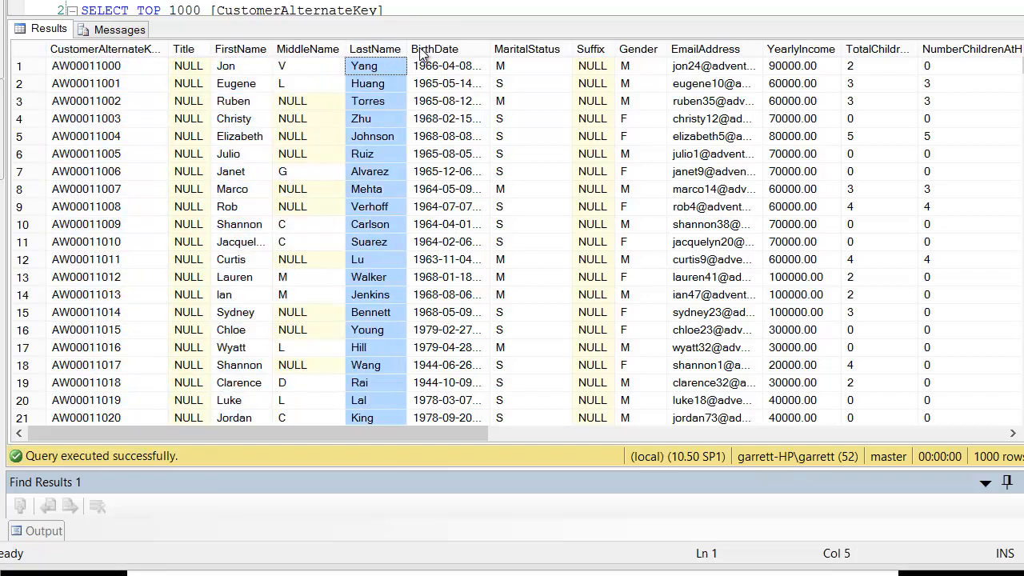
left_click(451, 51)
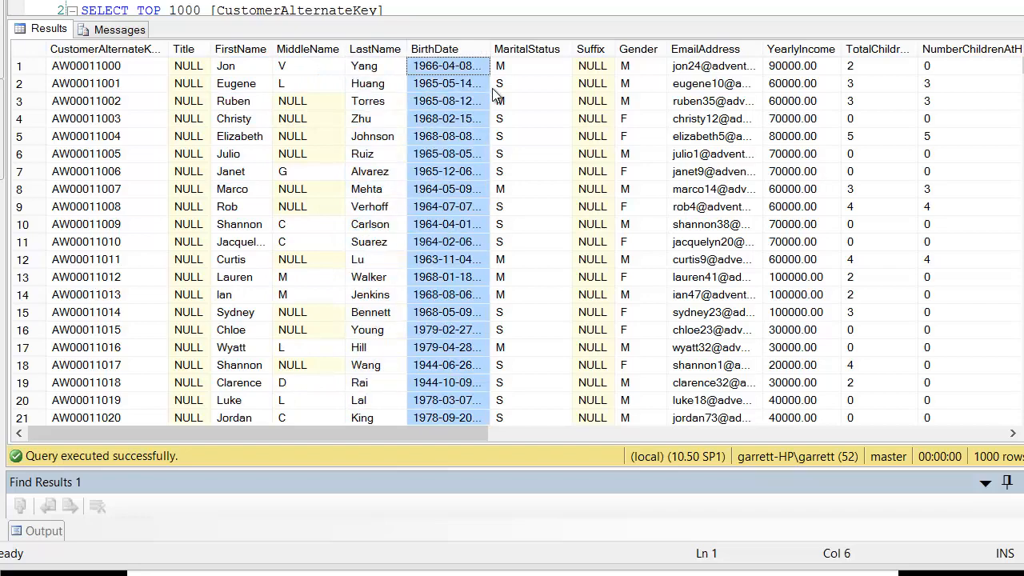
left_click(540, 51)
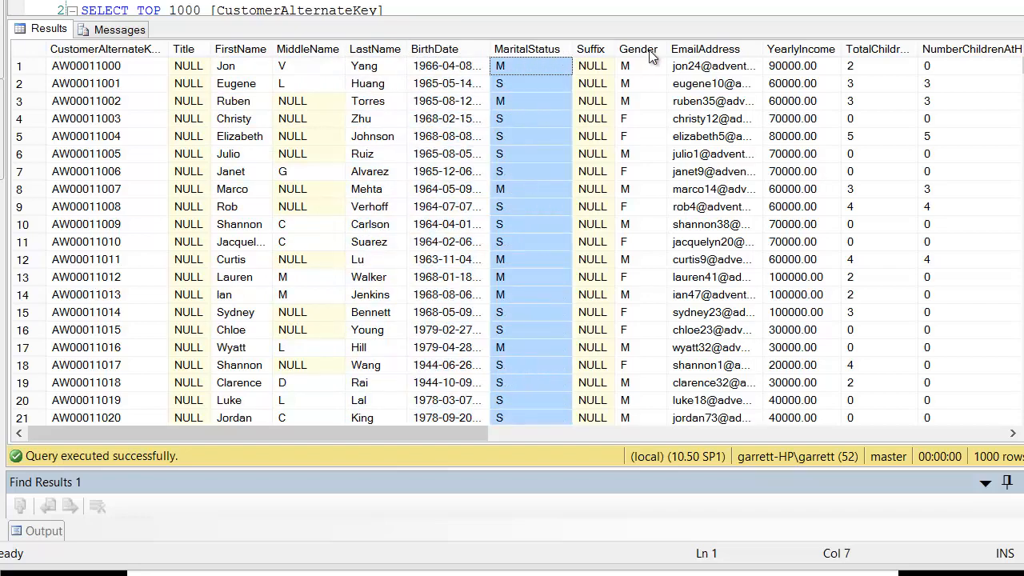
left_click(645, 51)
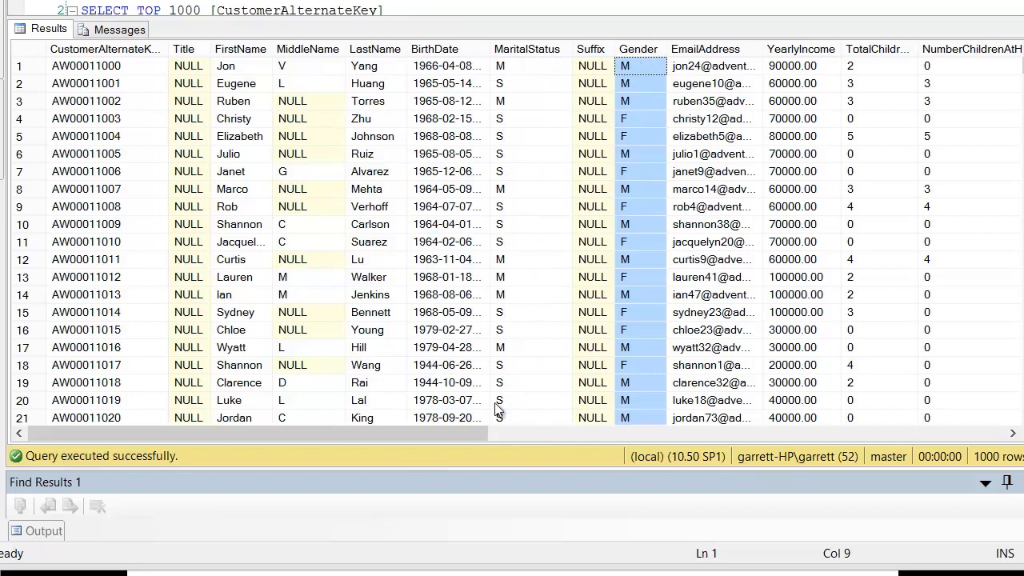
Step: Examine the children-at-home, education, occupation and AddressLine1 columns in the customer query results
left_click_drag(476, 433, 678, 432)
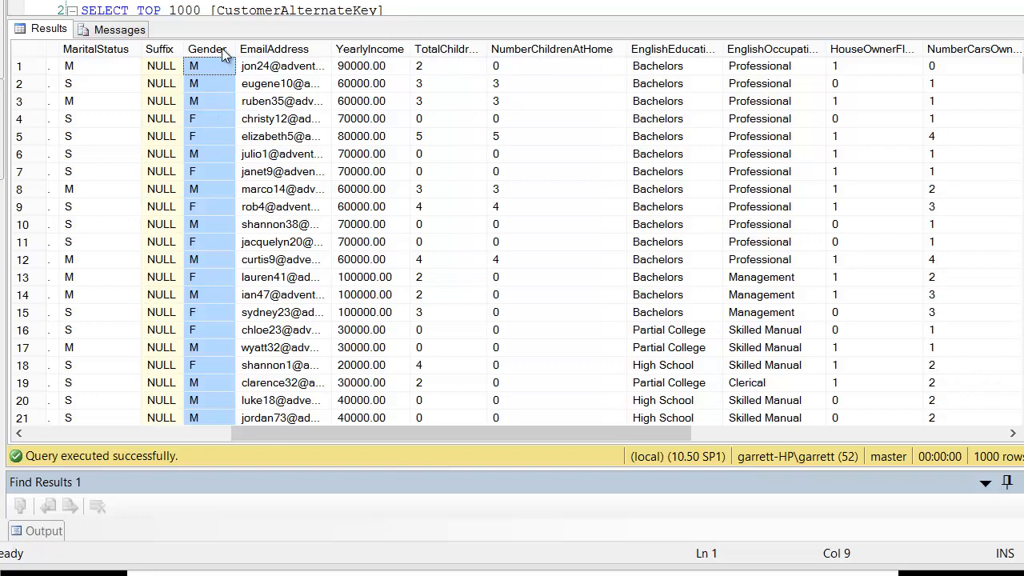
left_click(550, 48)
left_click_drag(614, 438, 852, 440)
left_click(176, 50)
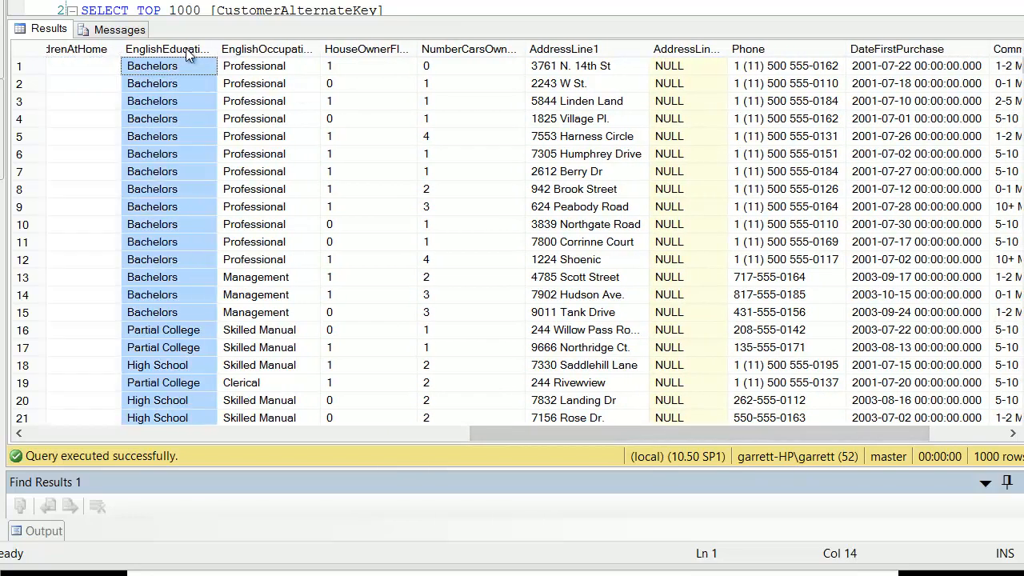
left_click(258, 49)
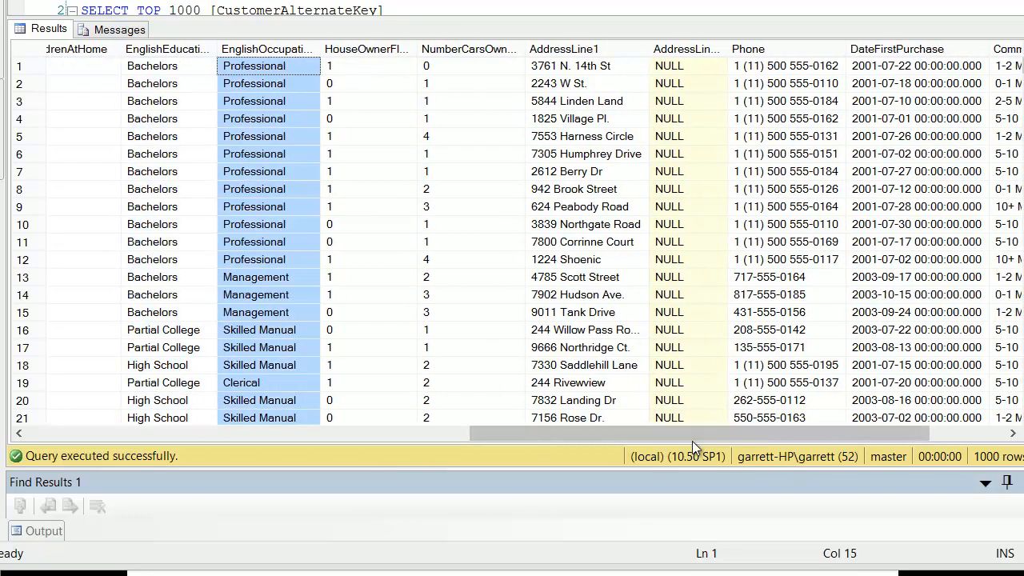
left_click_drag(705, 437, 743, 438)
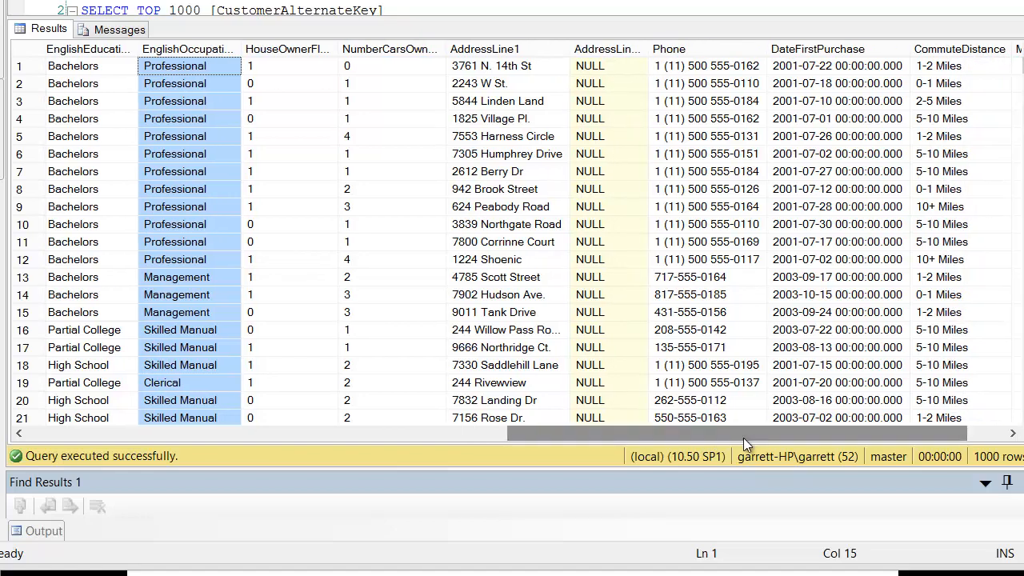
left_click(491, 50)
left_click_drag(587, 426, 633, 432)
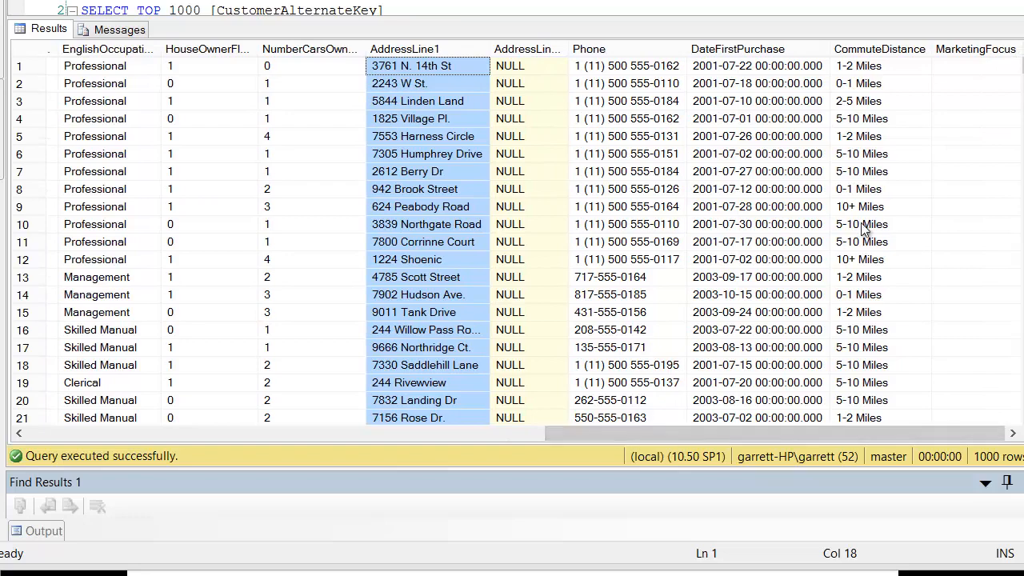
Step: Inspect the MarketingFocus column and its first-row cell, comparing it with the other customer columns
left_click(964, 49)
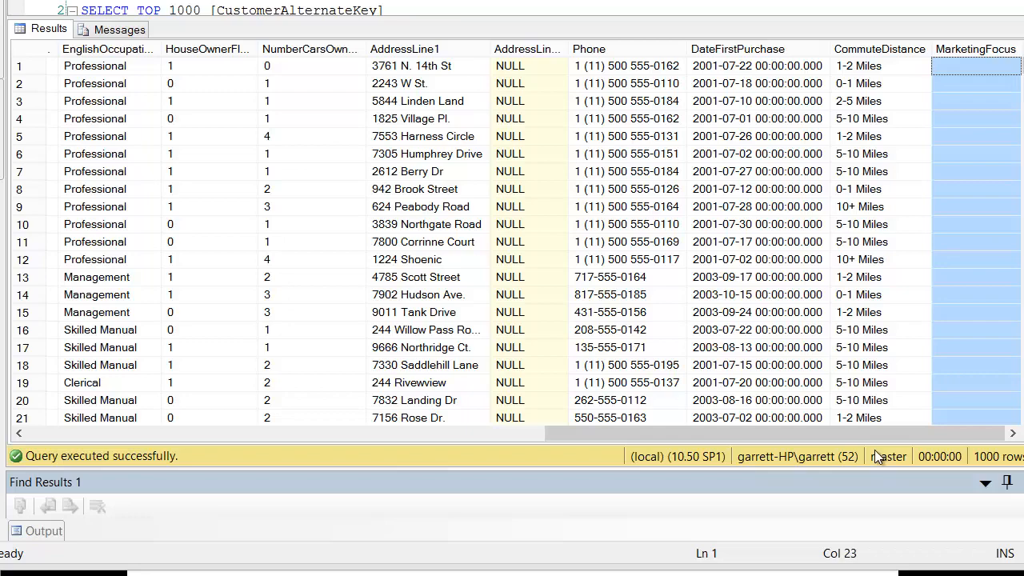
left_click(962, 73)
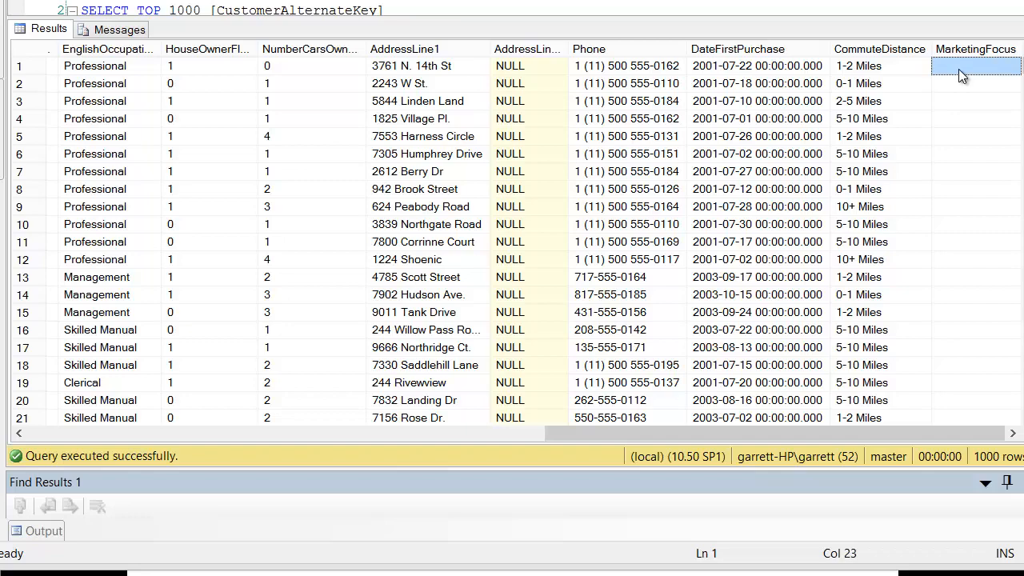
left_click_drag(791, 439, 238, 435)
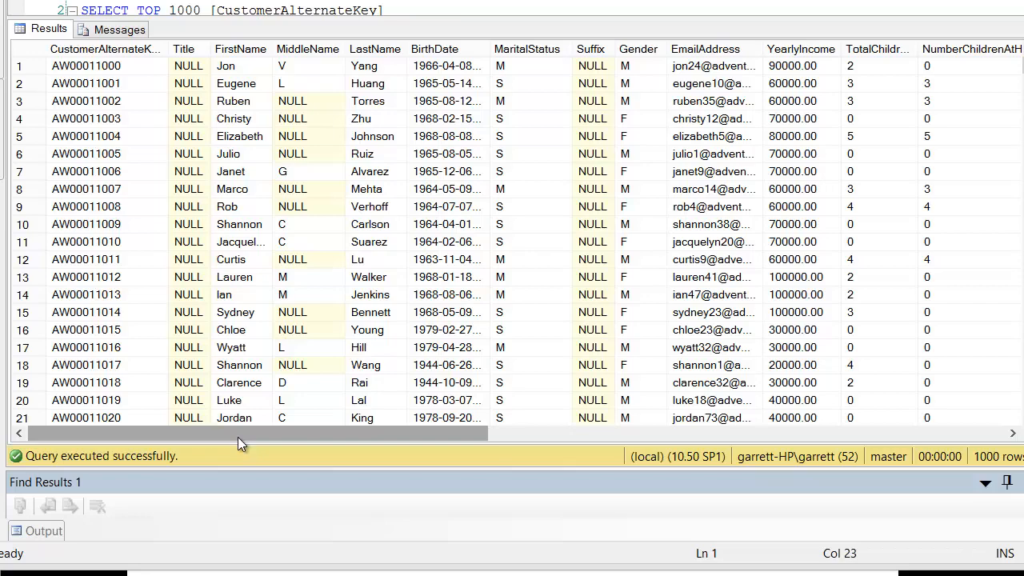
left_click_drag(238, 437, 773, 496)
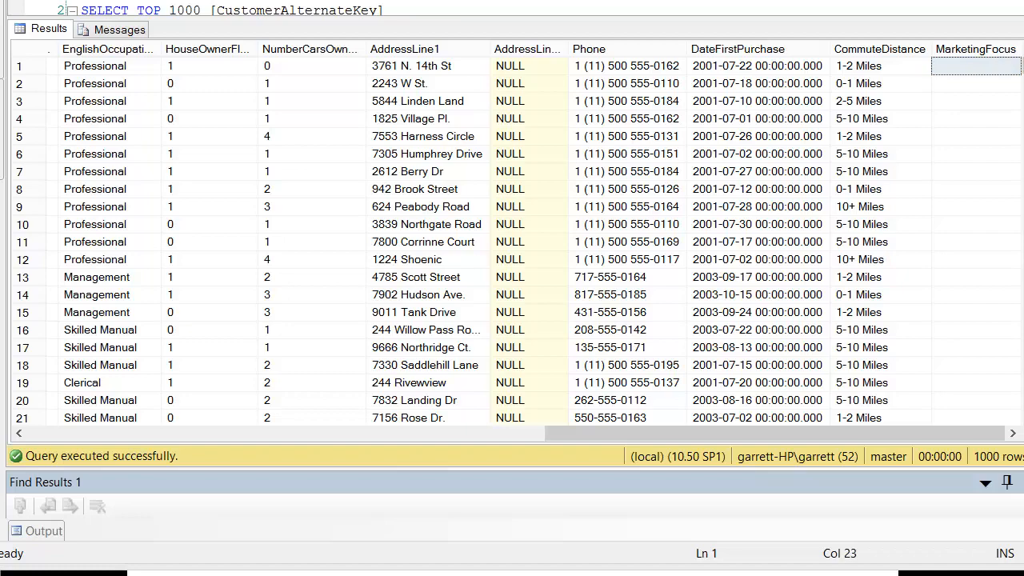
left_click_drag(651, 440, 667, 411)
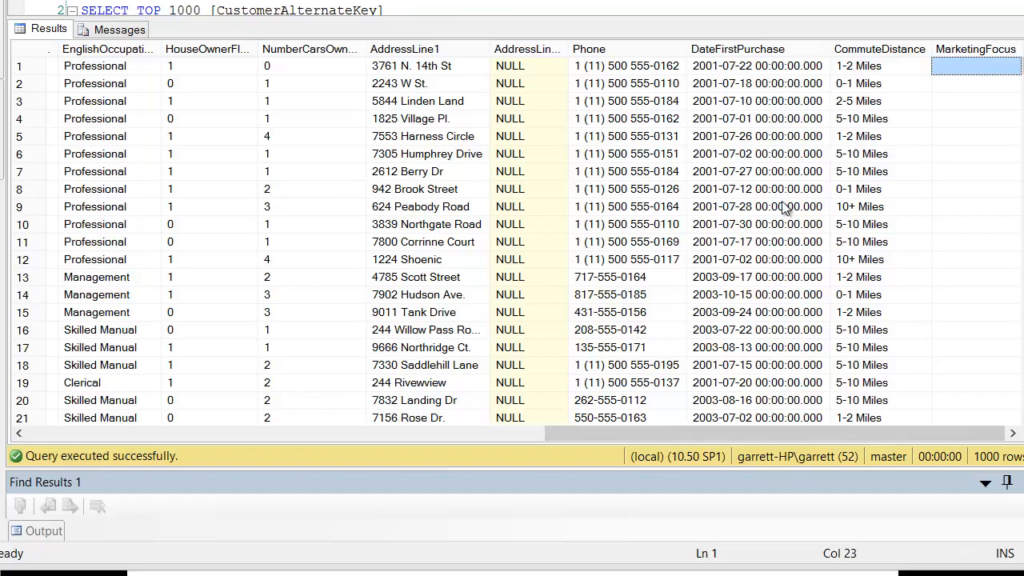
Step: Examine the Gender and NumberChildrenAtHome columns as inputs for deriving MarketingFocus
left_click_drag(684, 436, 247, 431)
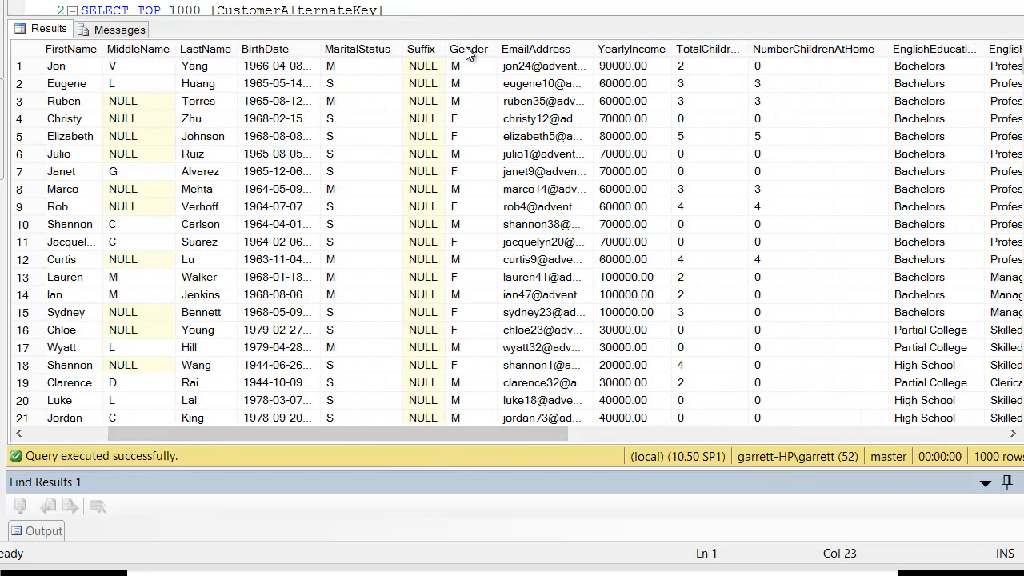
left_click(468, 49)
left_click(457, 120)
left_click_drag(494, 436, 617, 433)
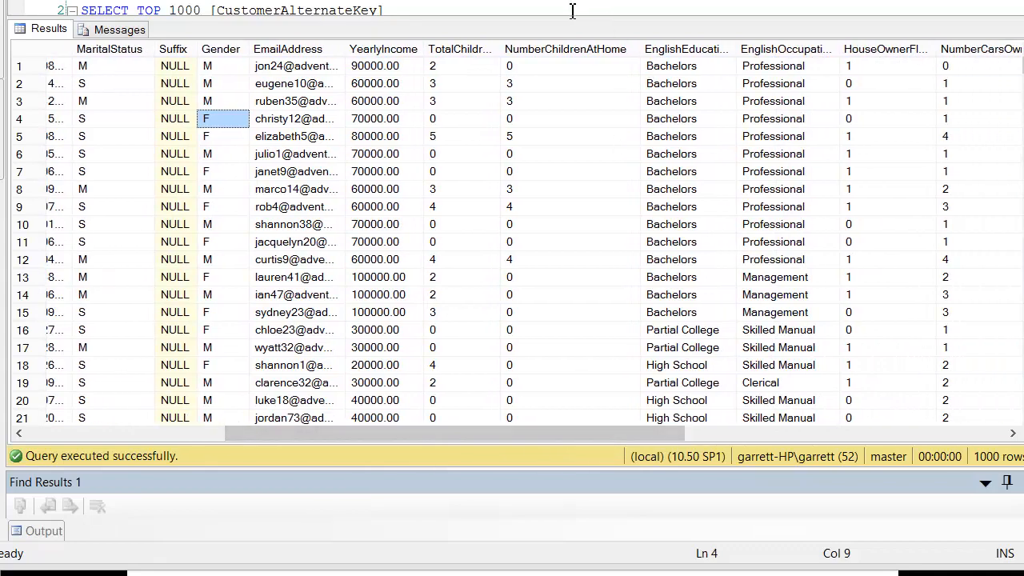
left_click(571, 50)
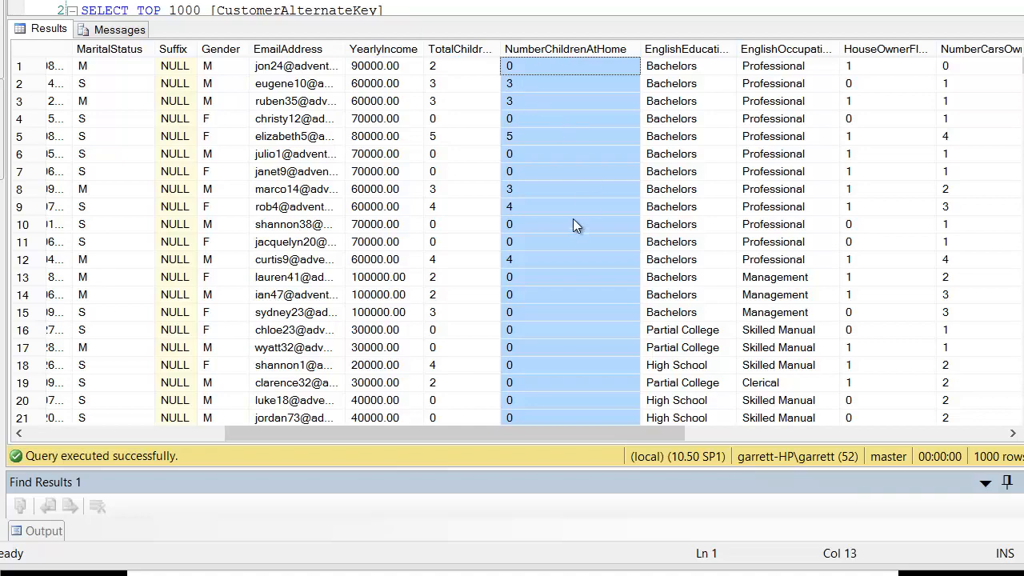
left_click_drag(655, 433, 988, 428)
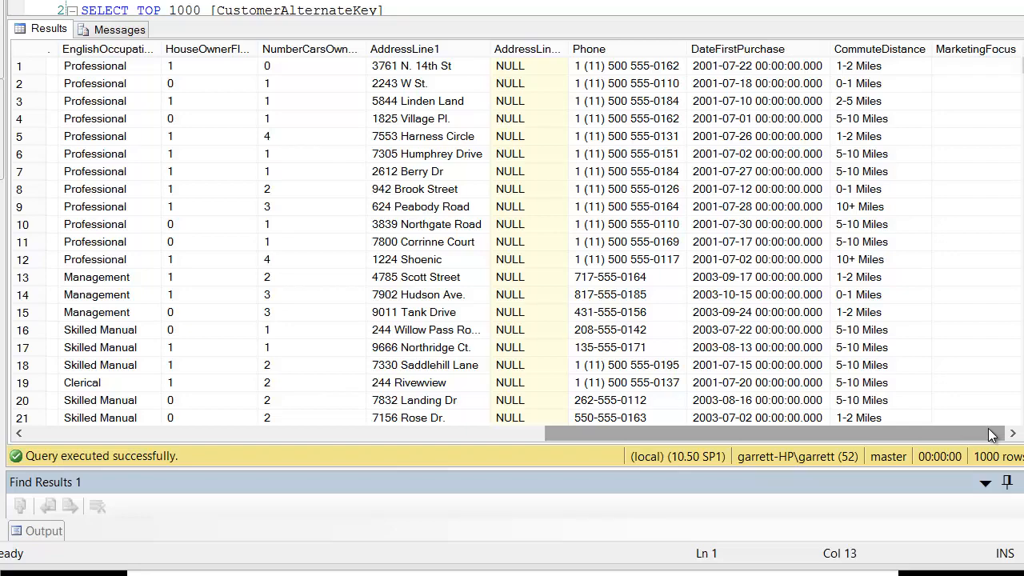
left_click_drag(988, 429, 606, 462)
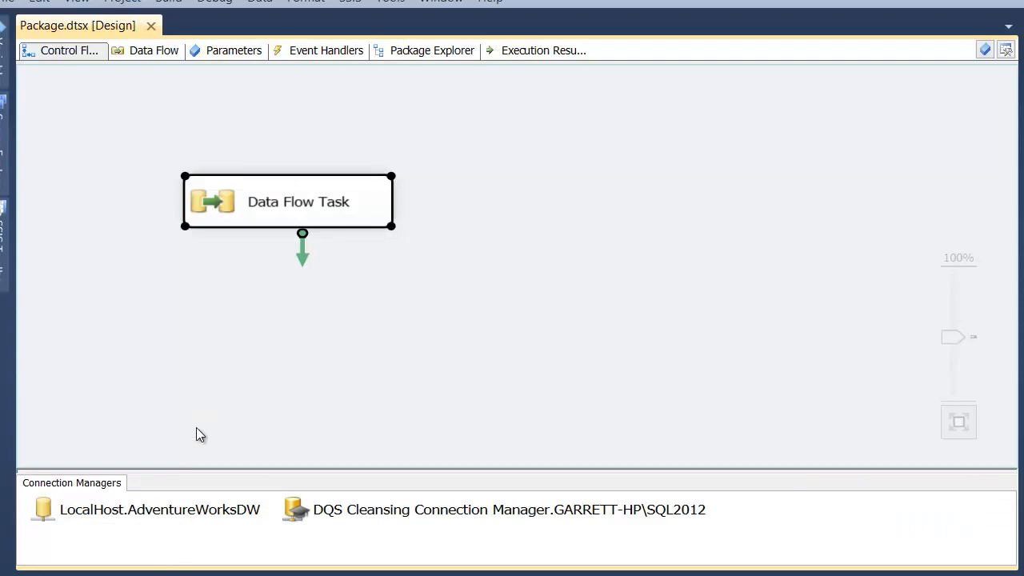
Step: Open the package's Data Flow Task and inspect its OLE DB source, DQS Cleansing and Data Warehouse components
double_click(359, 214)
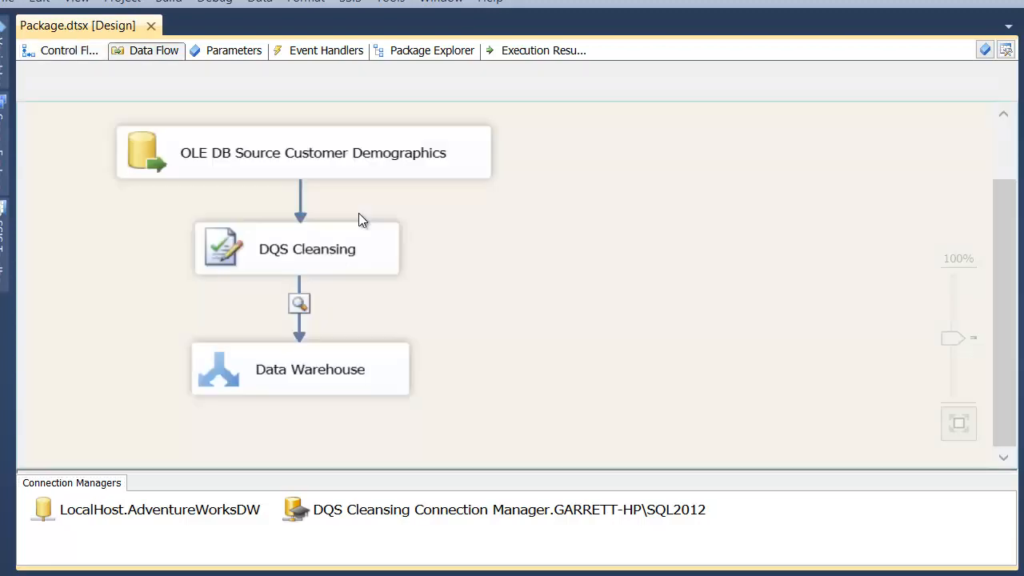
left_click(349, 174)
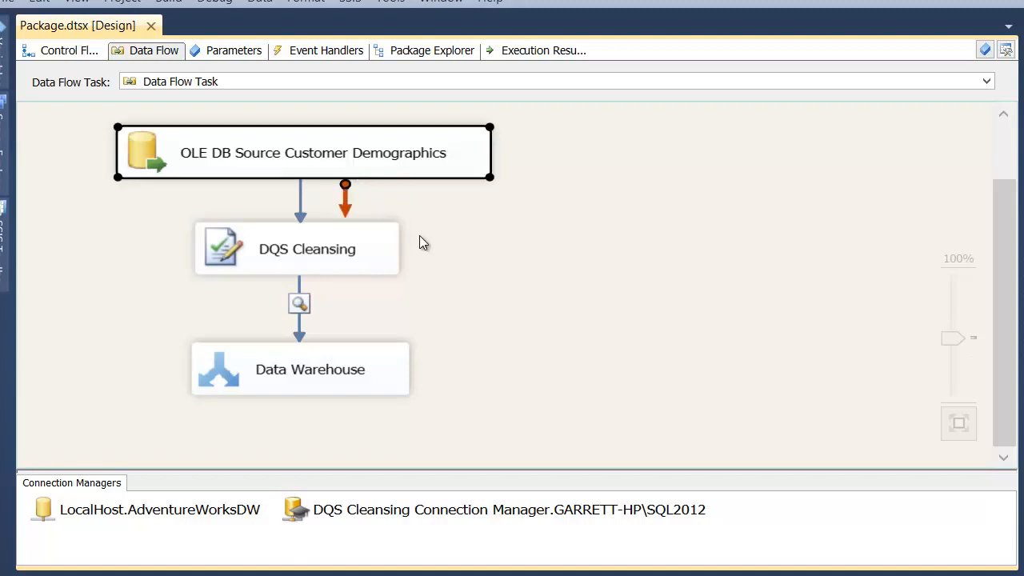
left_click(379, 260)
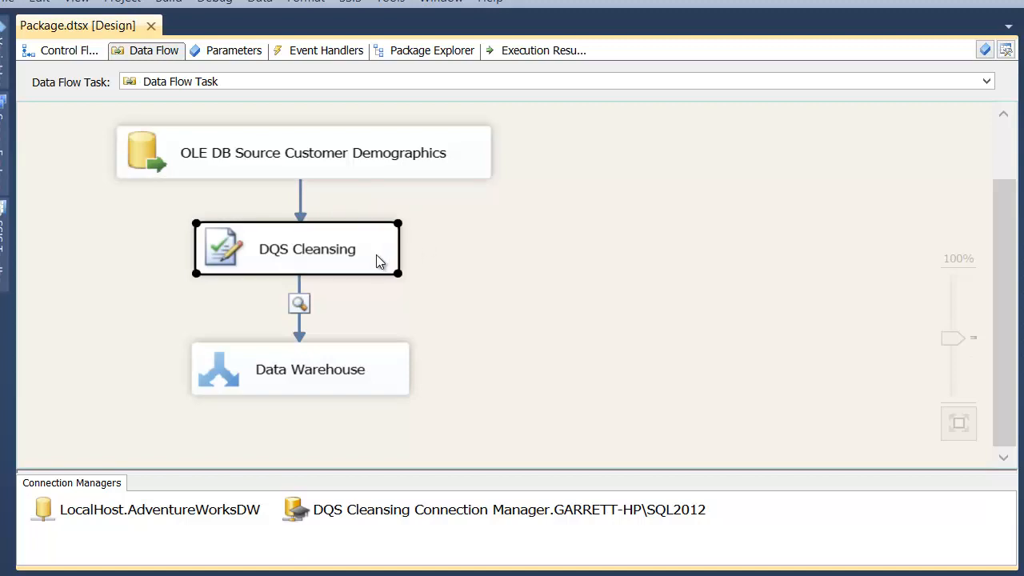
left_click(370, 370)
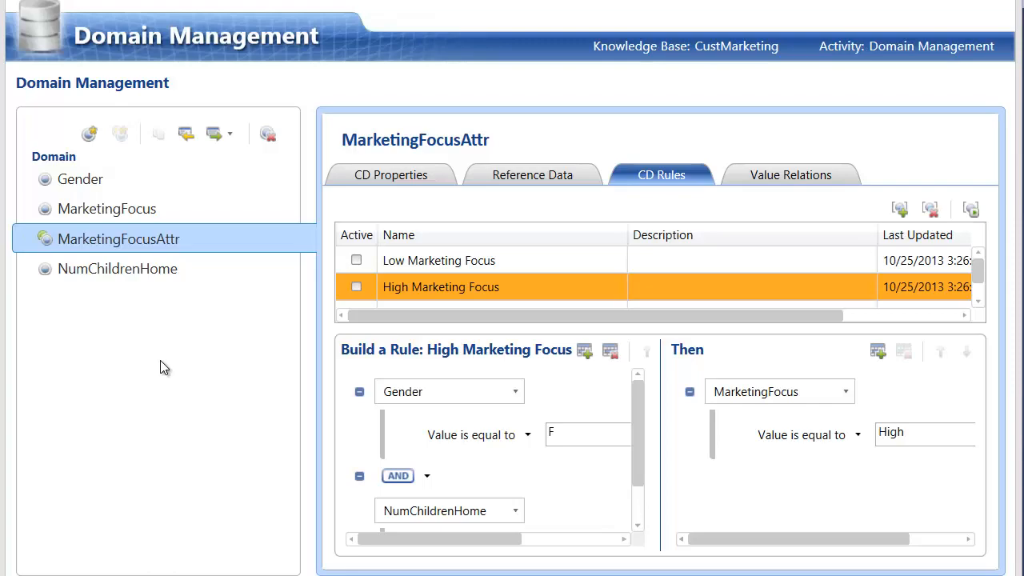
Step: In the Data Quality Client, review the Gender, MarketingFocus and NumChildrenHome domains of the CustMarketing knowledge base
left_click(77, 181)
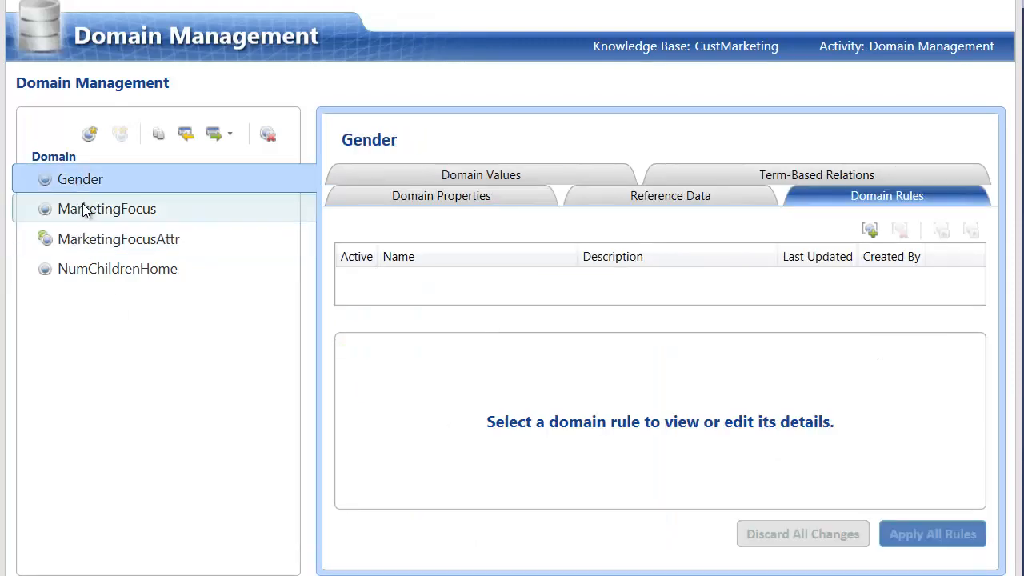
left_click(83, 208)
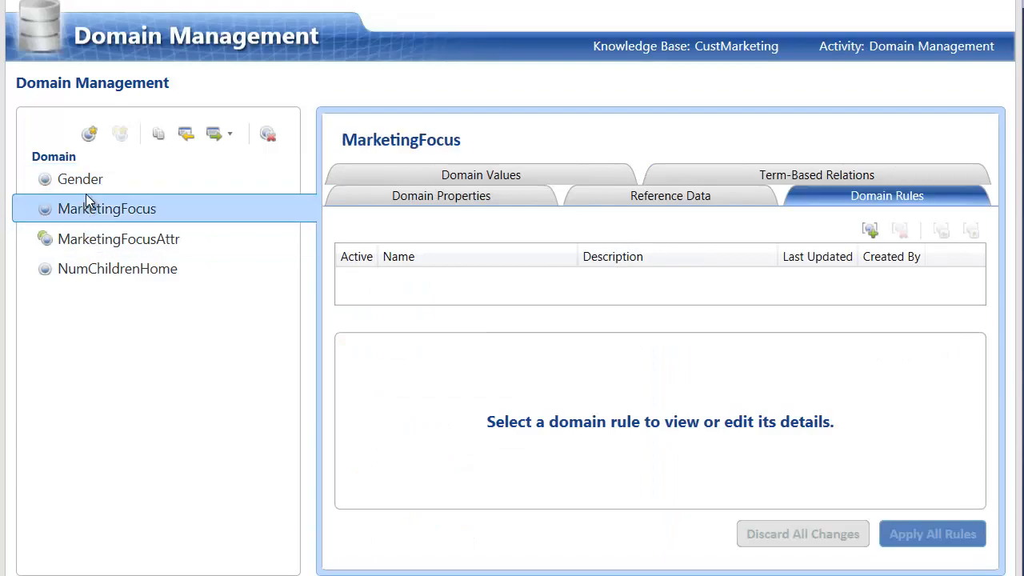
left_click(94, 272)
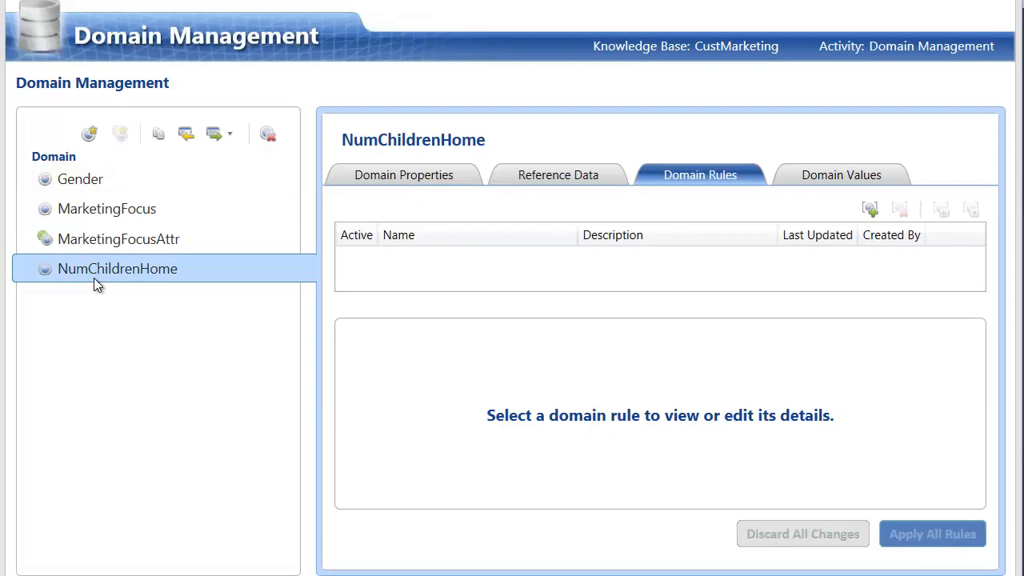
left_click(101, 209)
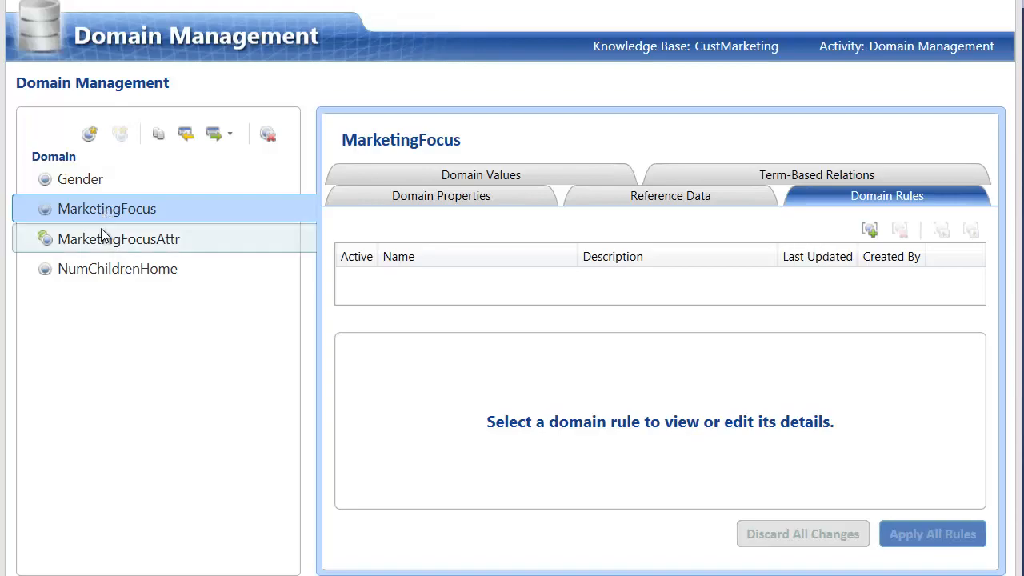
Step: Review the properties and rules of the MarketingFocusAttr composite domain
left_click(139, 248)
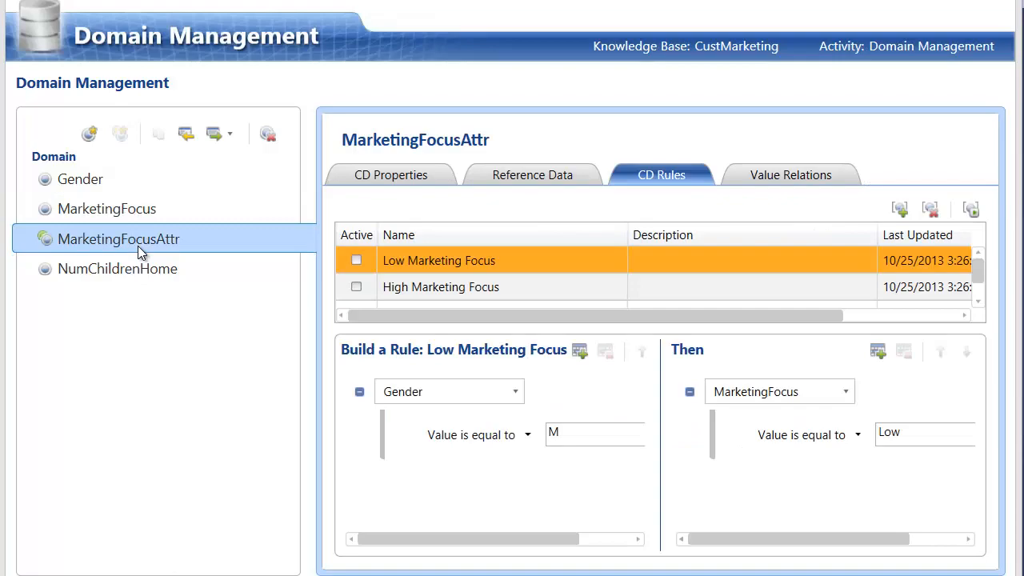
left_click(372, 175)
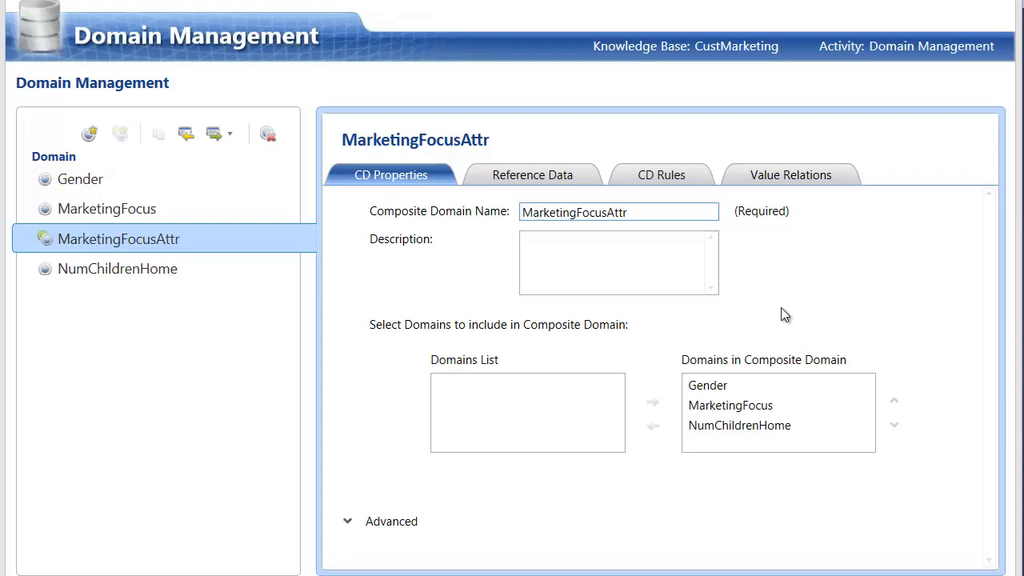
left_click(663, 177)
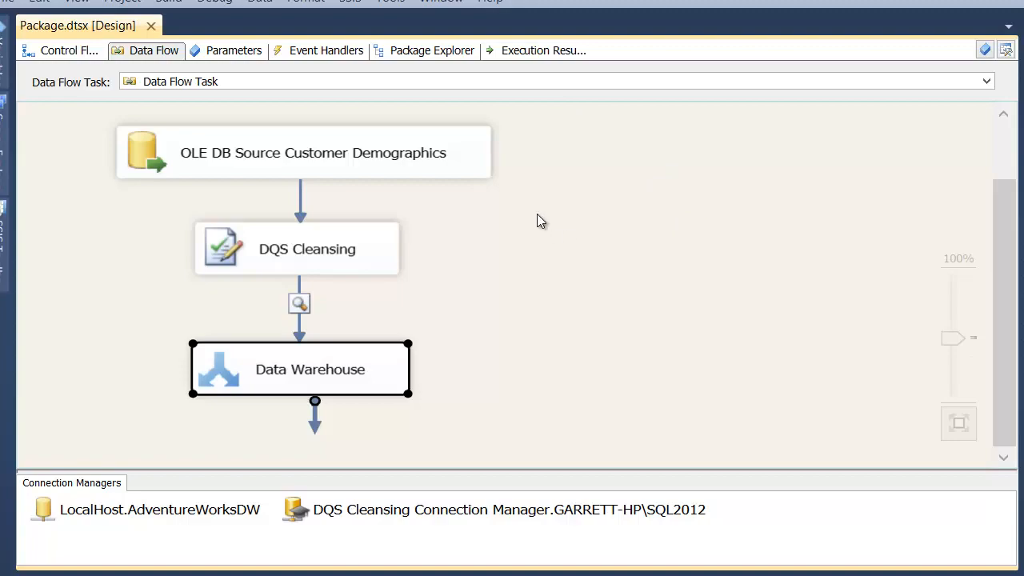
Step: Start debugging the package and widen the DQS Cleansing output data viewer to show more columns
left_click(592, 212)
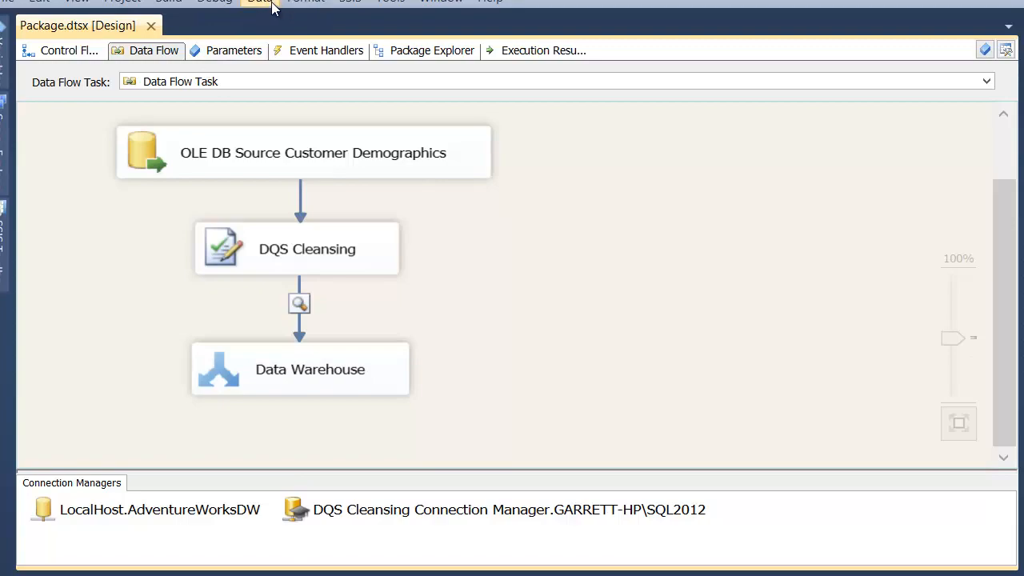
left_click(328, 4)
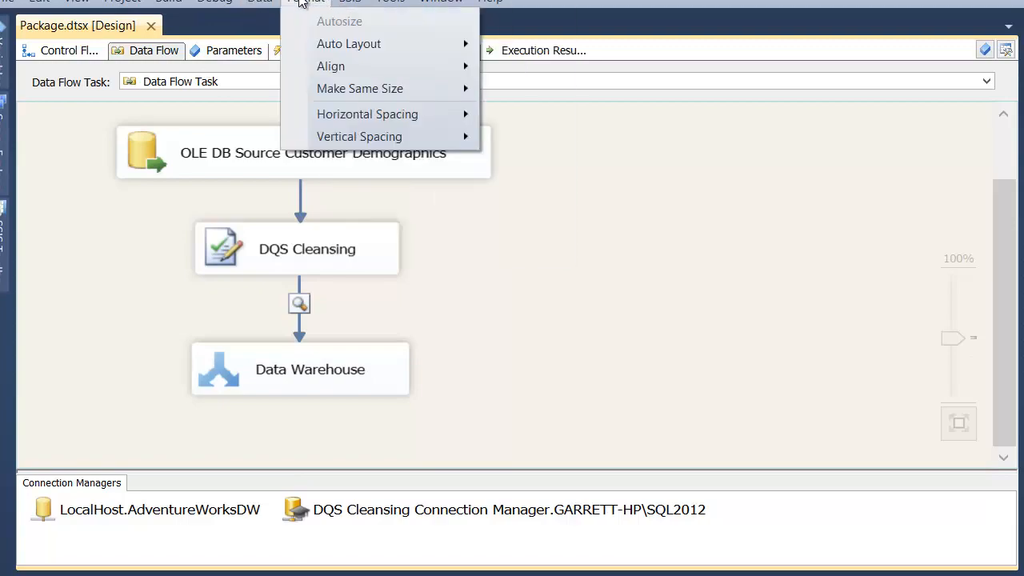
mouse_move(214, 4)
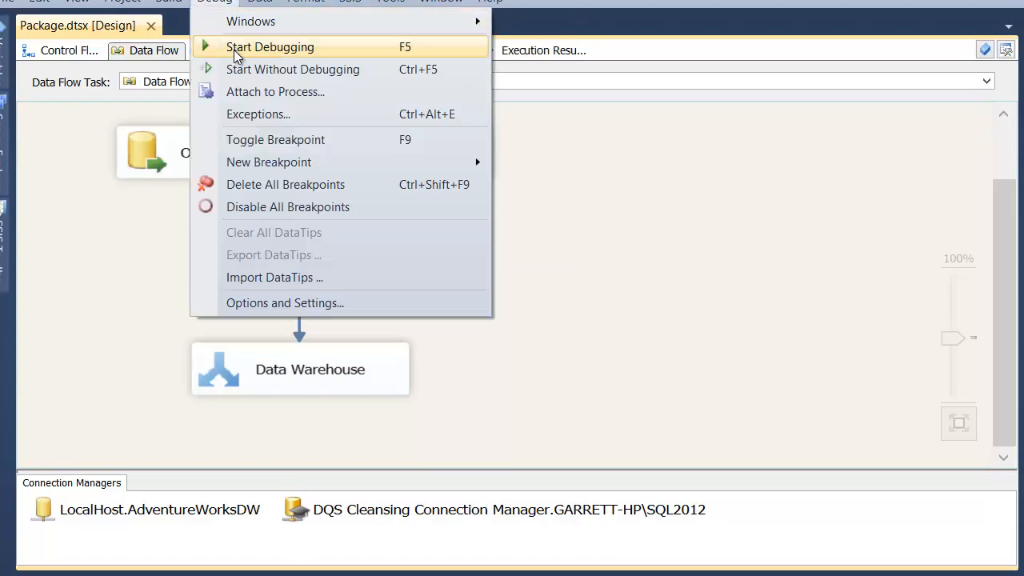
left_click(235, 51)
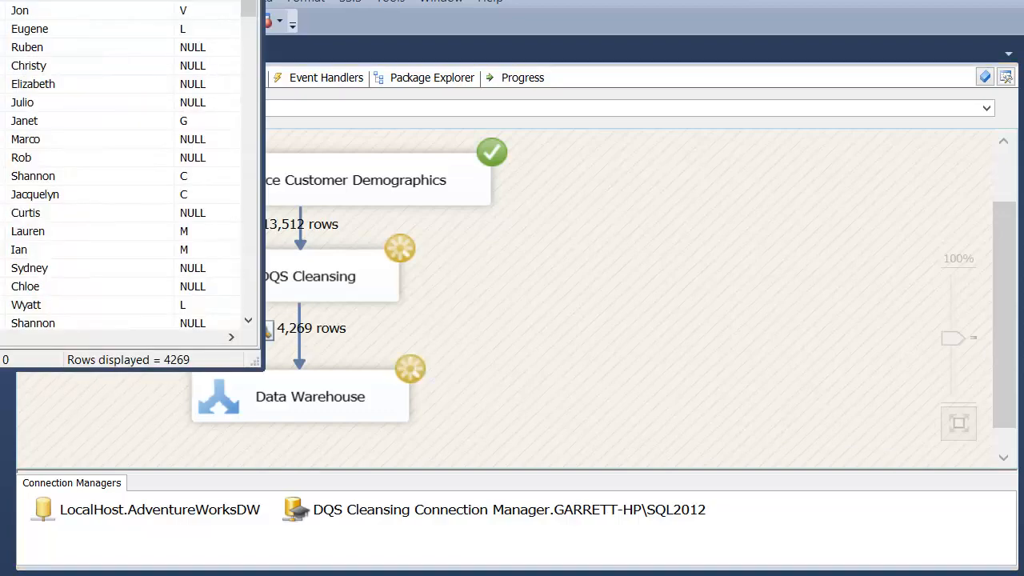
left_click_drag(165, 1, 380, 99)
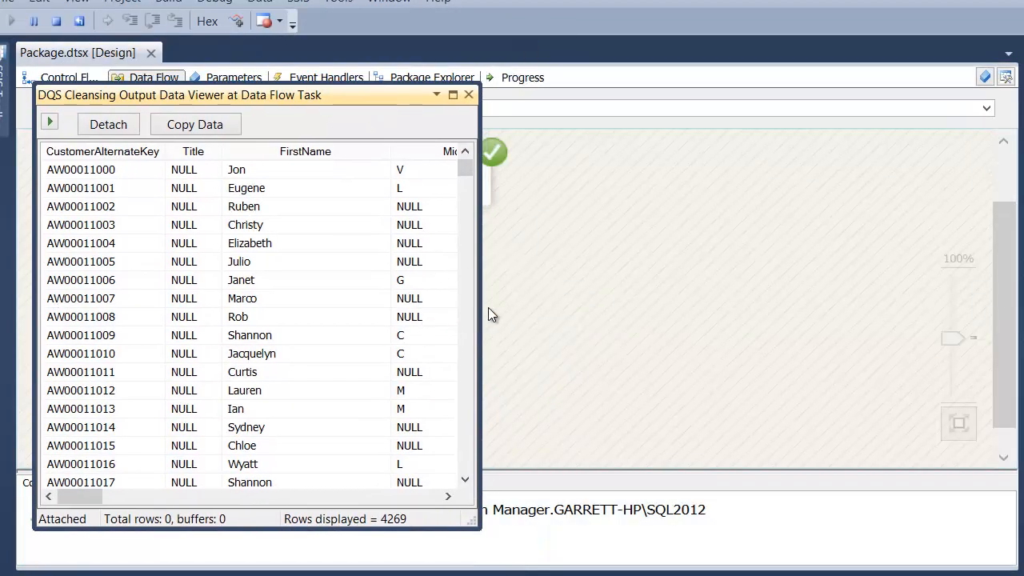
left_click_drag(477, 310, 1002, 320)
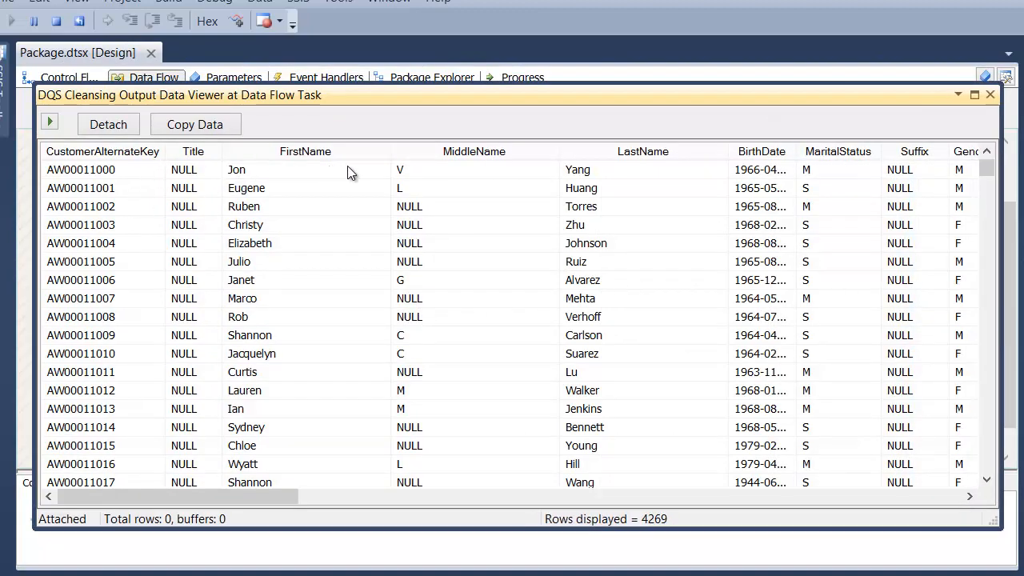
Step: Examine the Gender and NumberChildrenAtHome source, output and status columns in the data viewer, sorting the rows by Gender_Source
left_click(437, 154)
left_click_drag(280, 496, 453, 495)
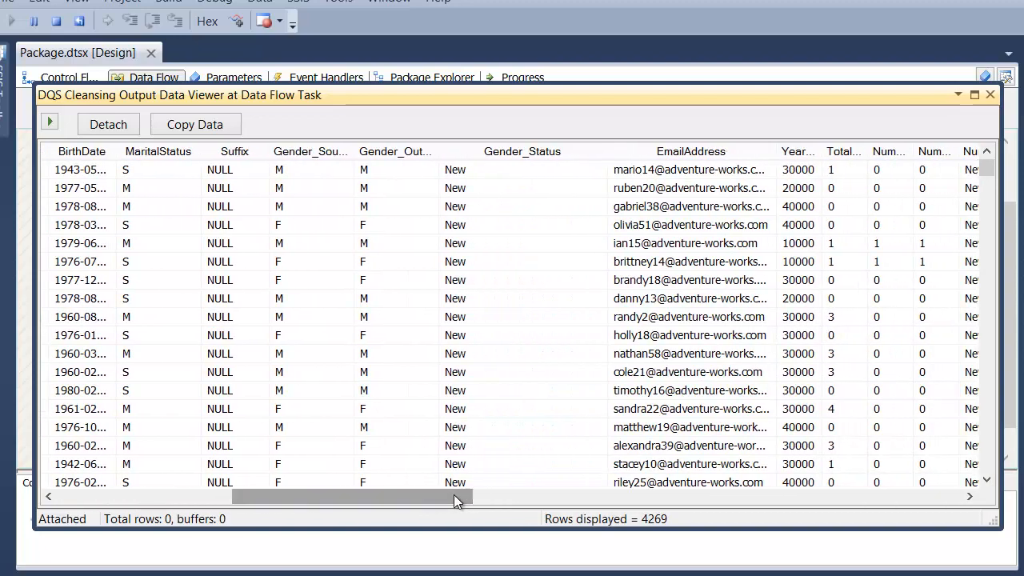
left_click(286, 152)
double_click(353, 151)
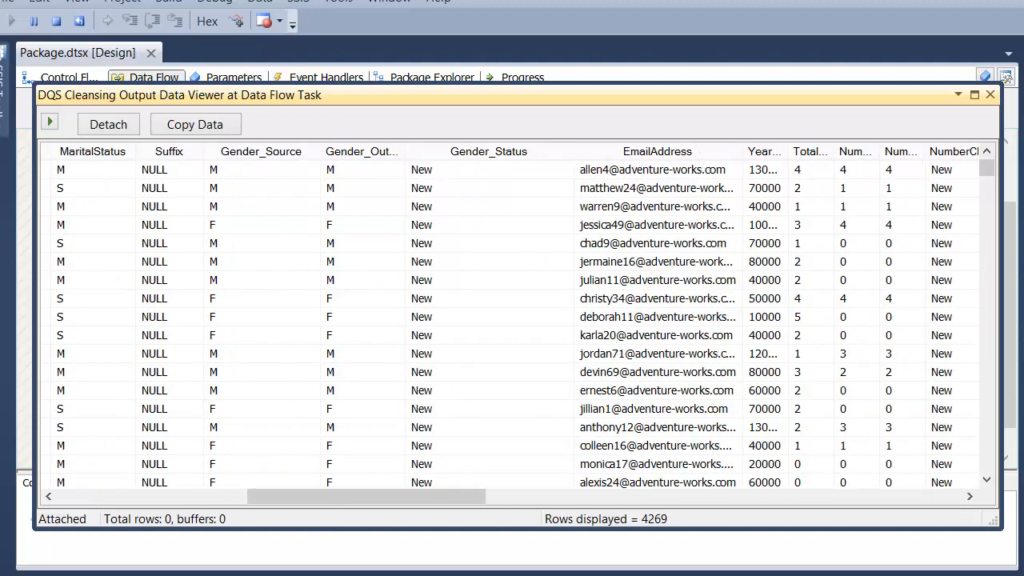
left_click(292, 152)
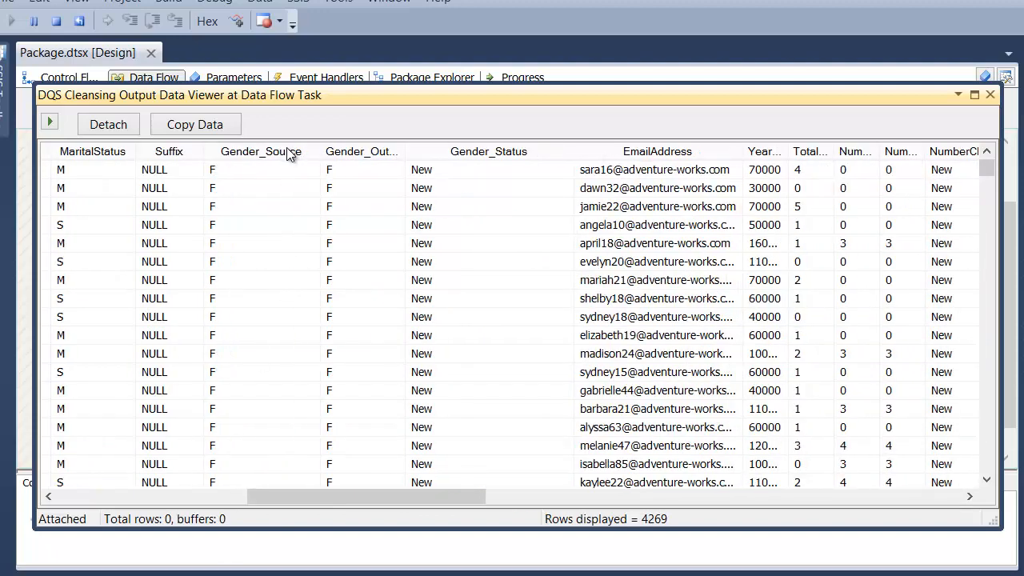
left_click_drag(427, 496, 555, 506)
left_click_drag(422, 152, 542, 153)
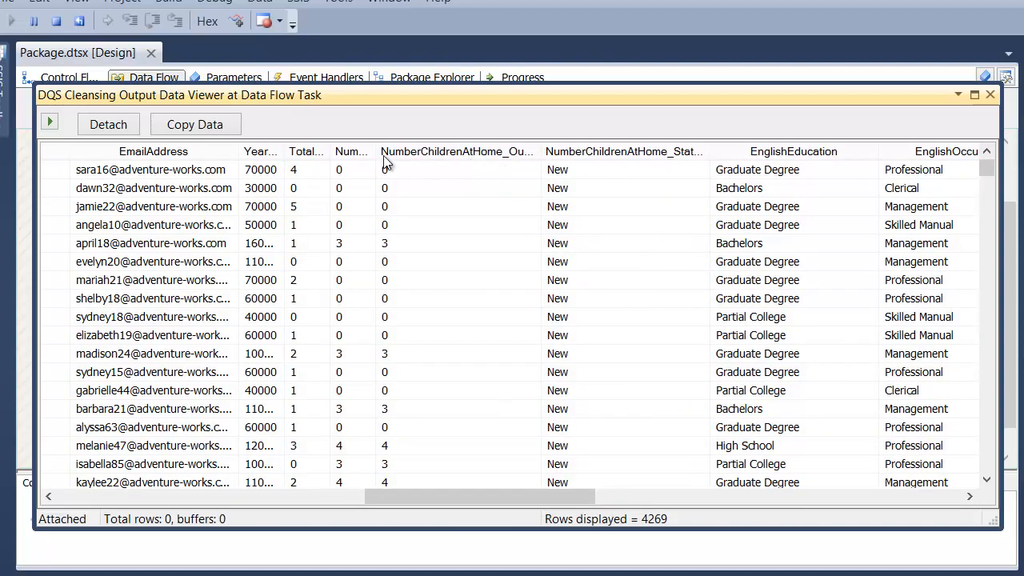
Step: Check the MarketingFocus_Source and MarketingFocus_Output columns for several rows of the cleansing output
left_click_drag(552, 496, 874, 498)
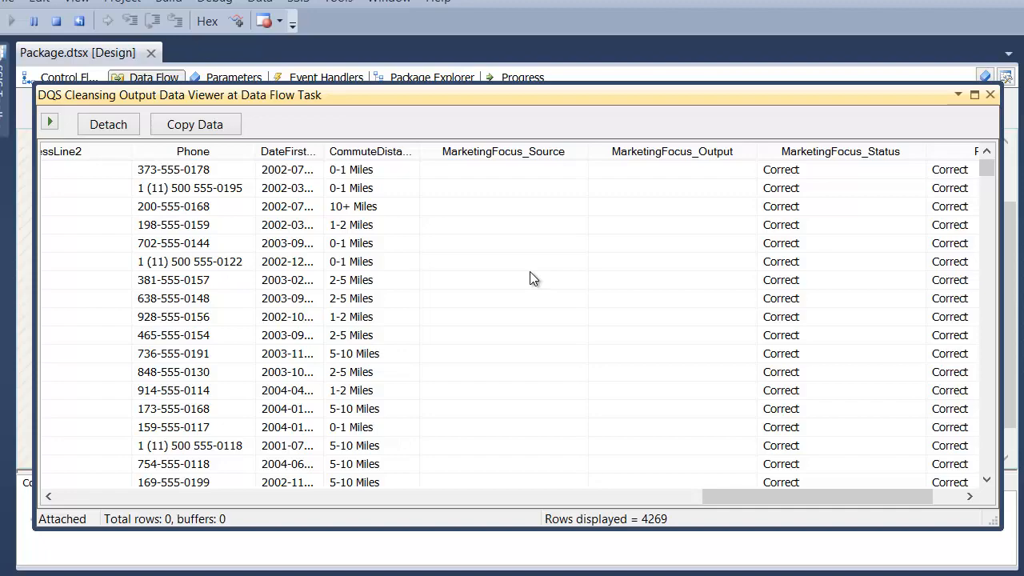
left_click(469, 172)
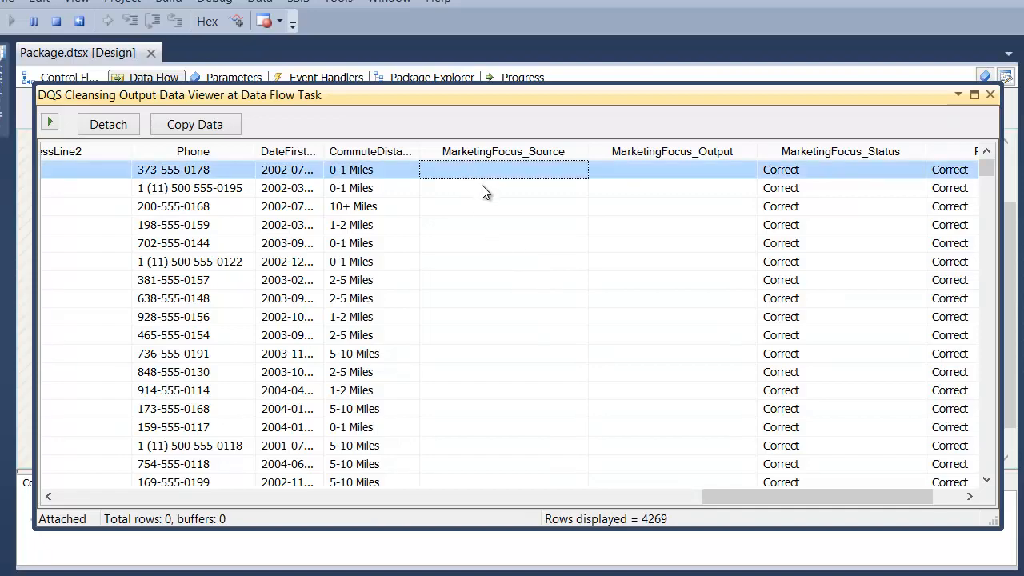
left_click(482, 190)
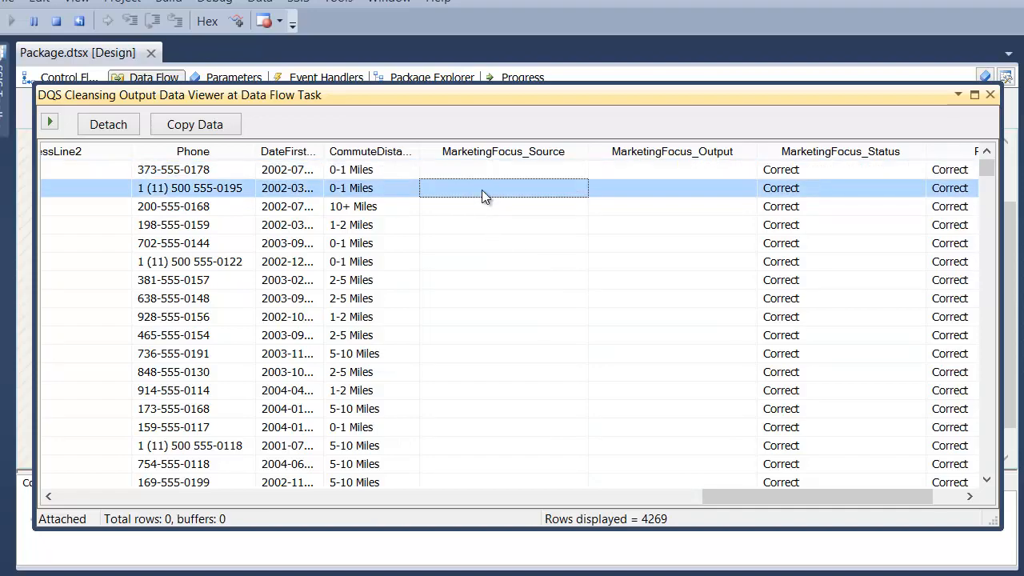
left_click(696, 207)
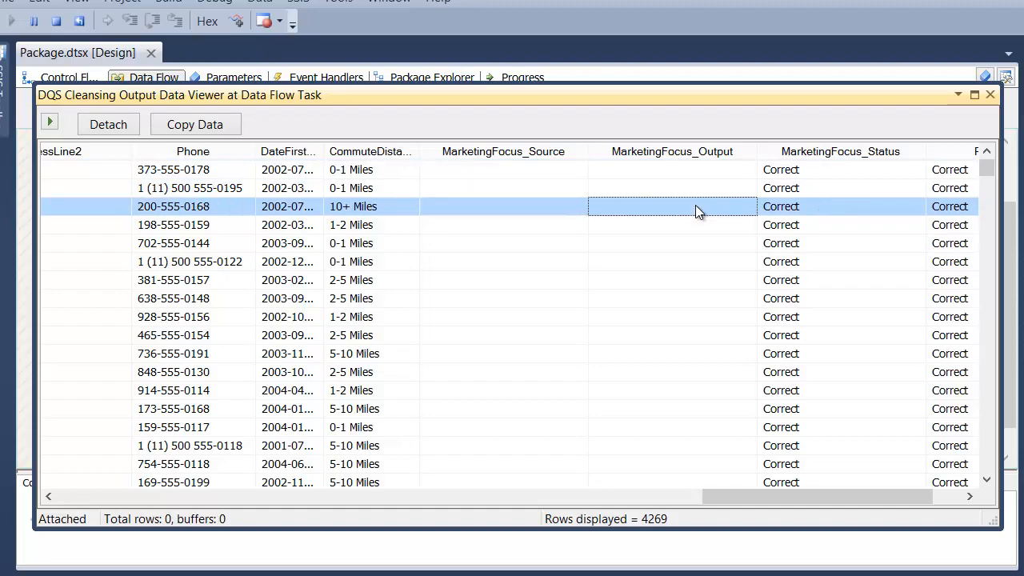
left_click(691, 237)
left_click(677, 207)
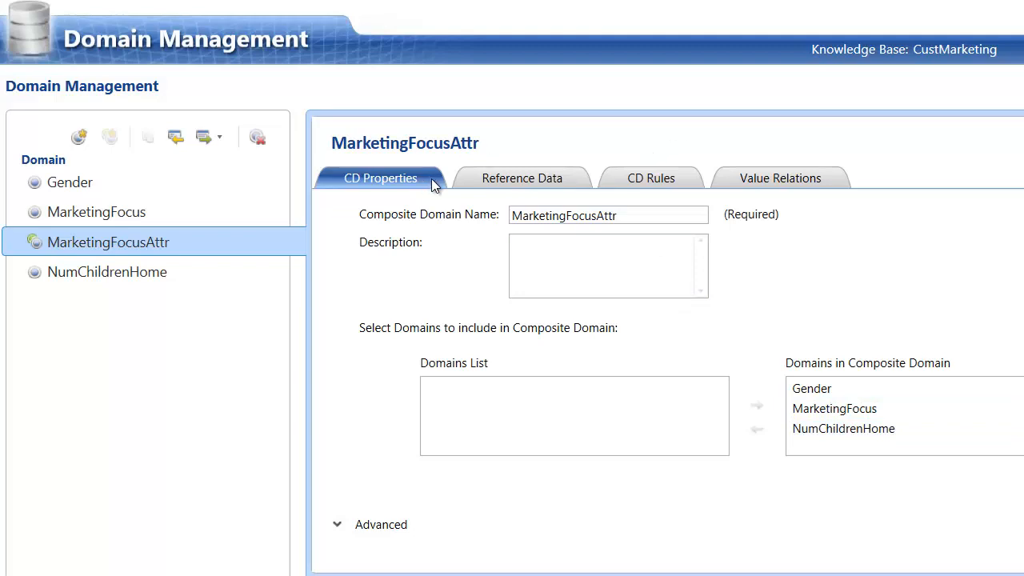
Step: In the Data Quality Client, add a composite domain rule named High Marketing Focus to MarketingFocusAttr
left_click(644, 178)
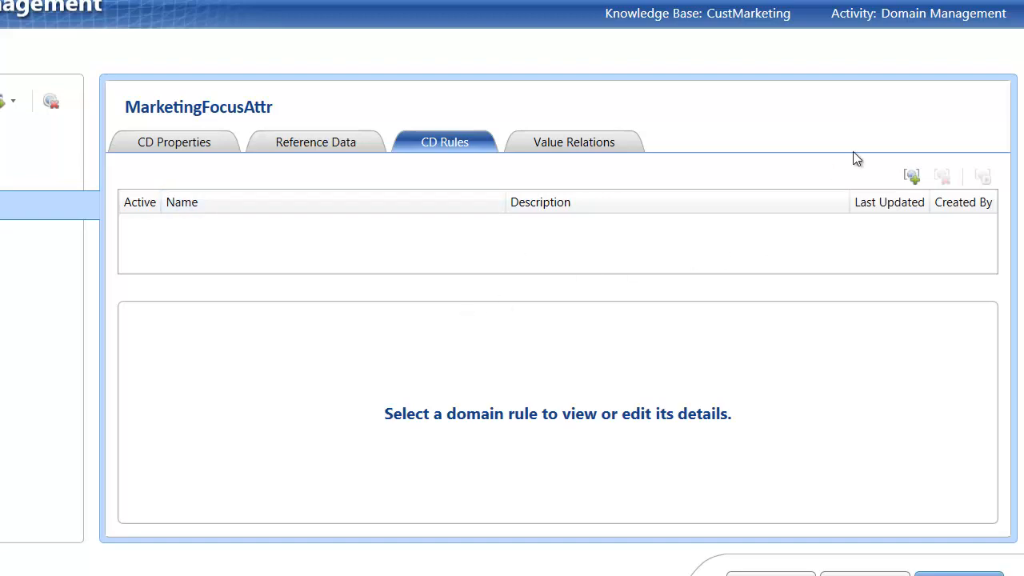
left_click(911, 175)
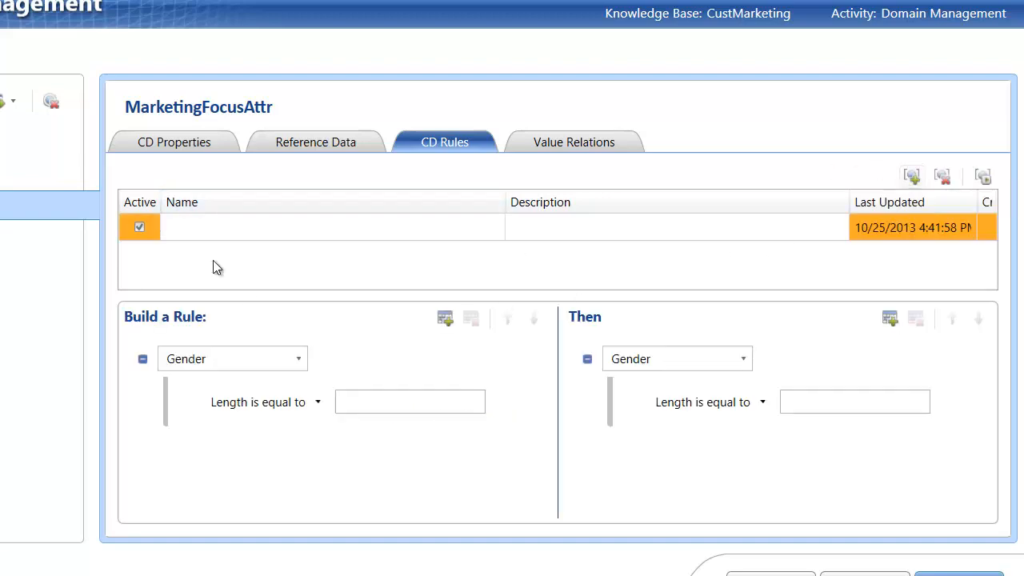
type("High ")
type("Main")
type("keting")
type(" Focus")
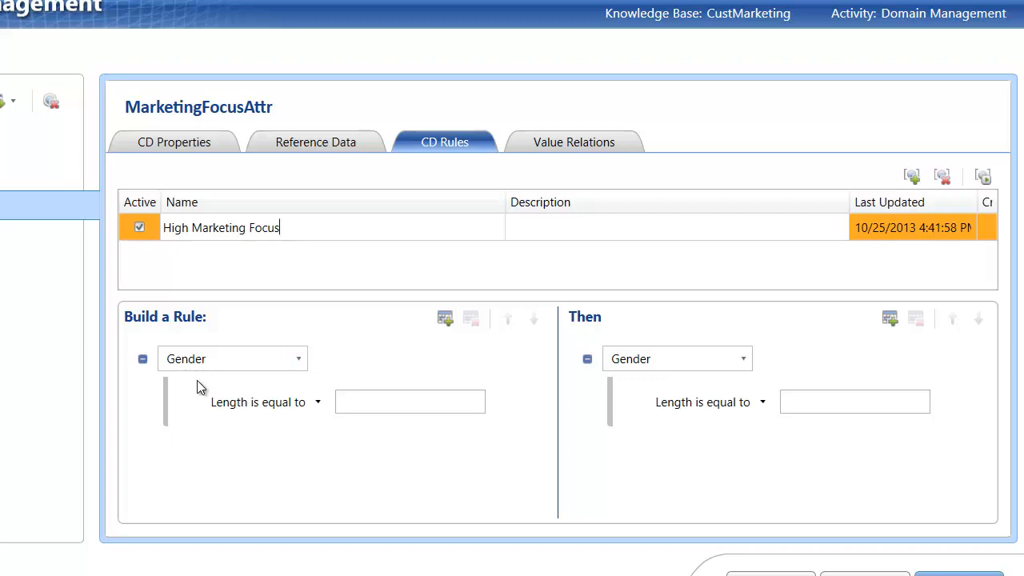
Step: Set the rule's first condition to Gender with "Value is equal to" F
left_click(319, 404)
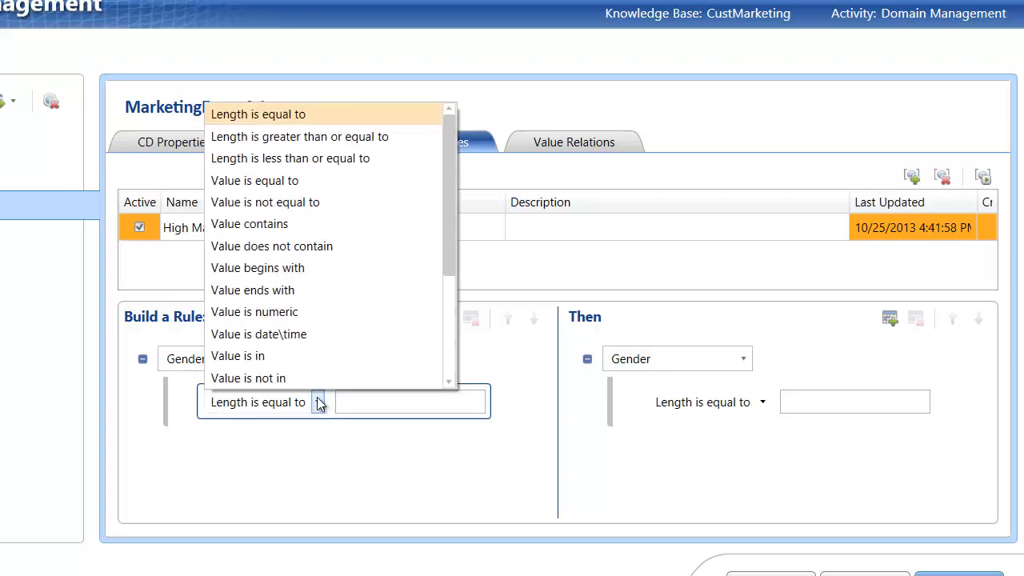
left_click(336, 183)
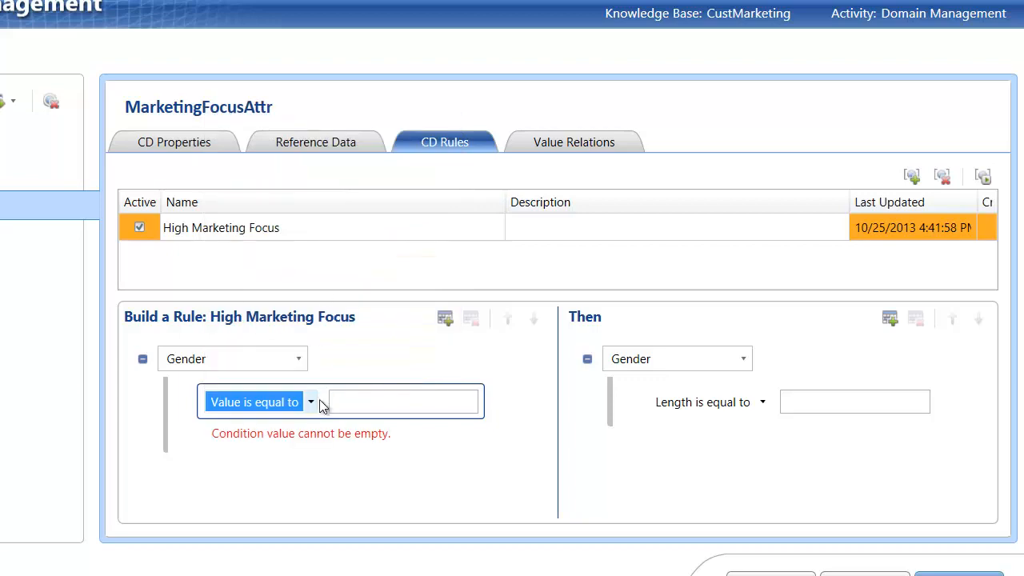
left_click(357, 401)
type("F")
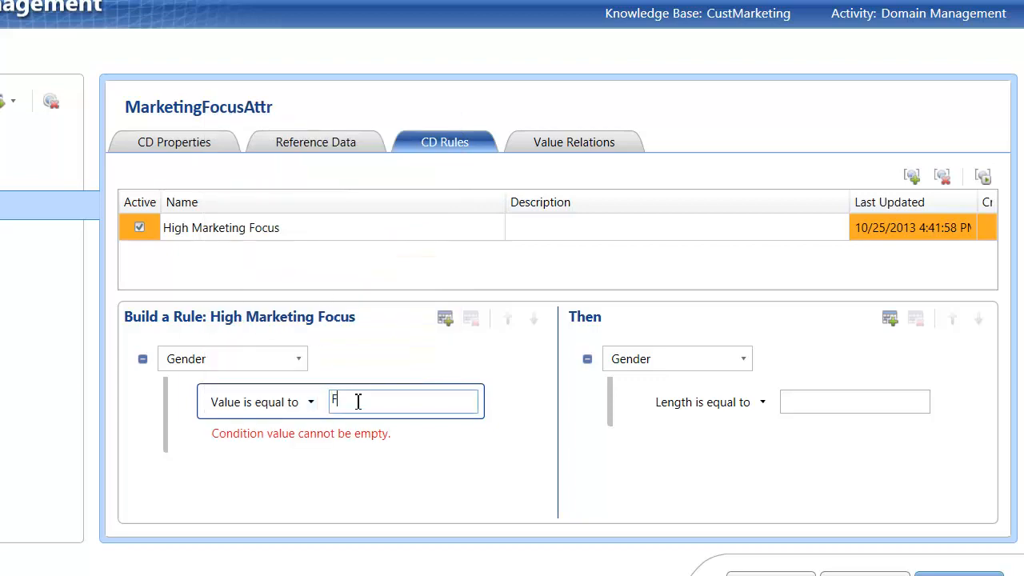
left_click(311, 466)
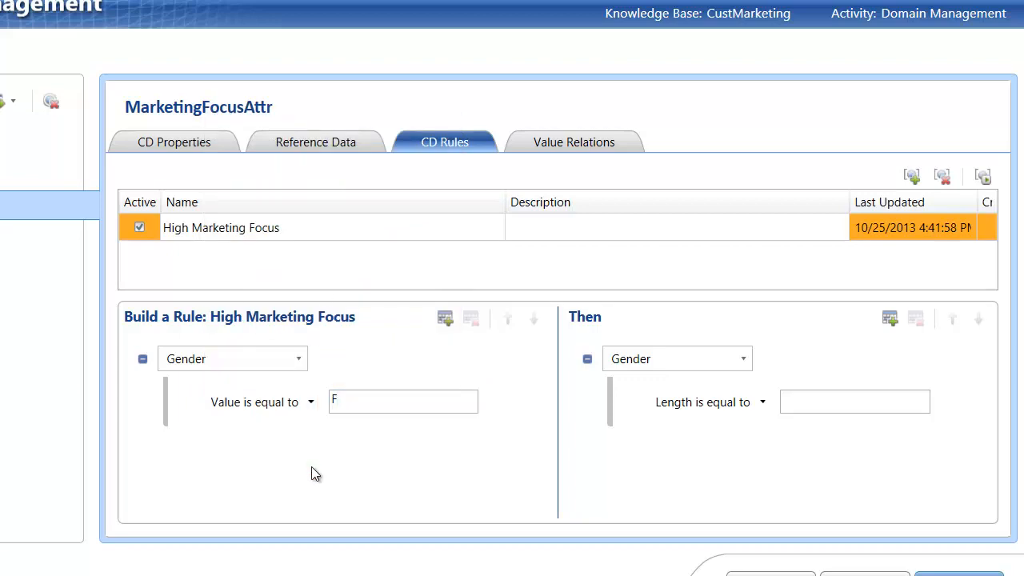
Step: Add an AND condition to the rule requiring NumChildrenHome with "Value is greater than or equal to" 2
left_click(445, 320)
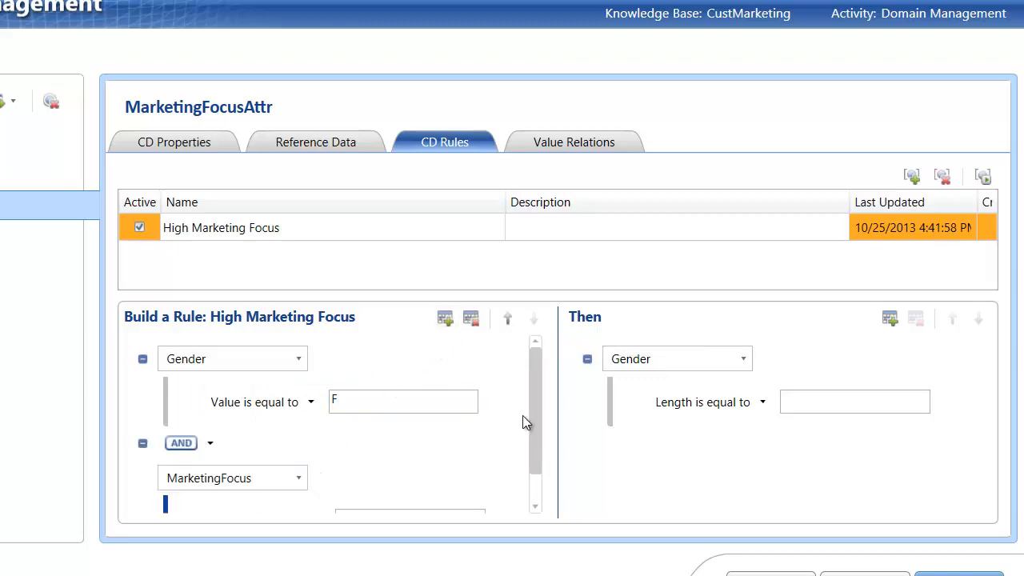
scroll(536, 415, "down", 1)
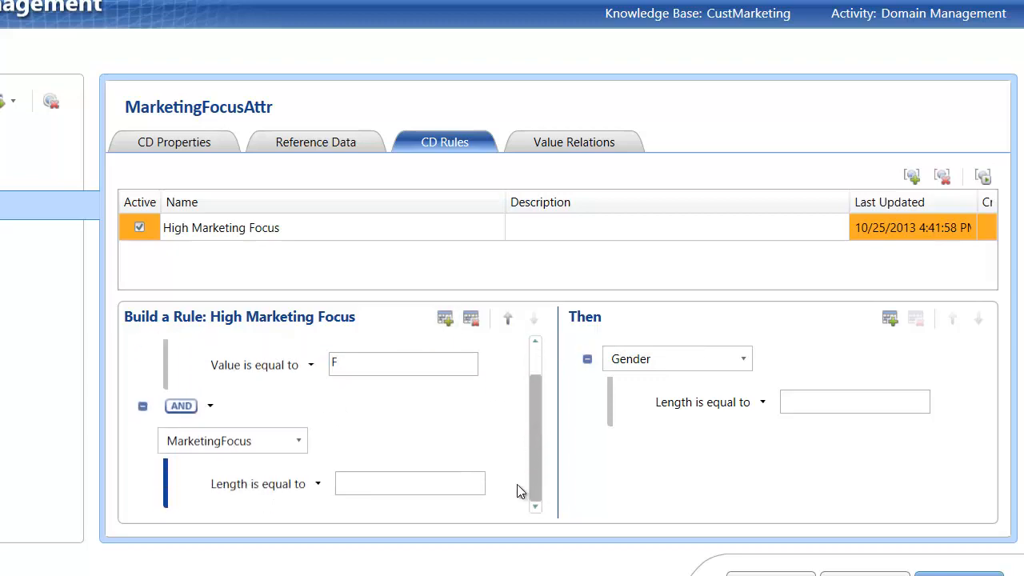
left_click(298, 445)
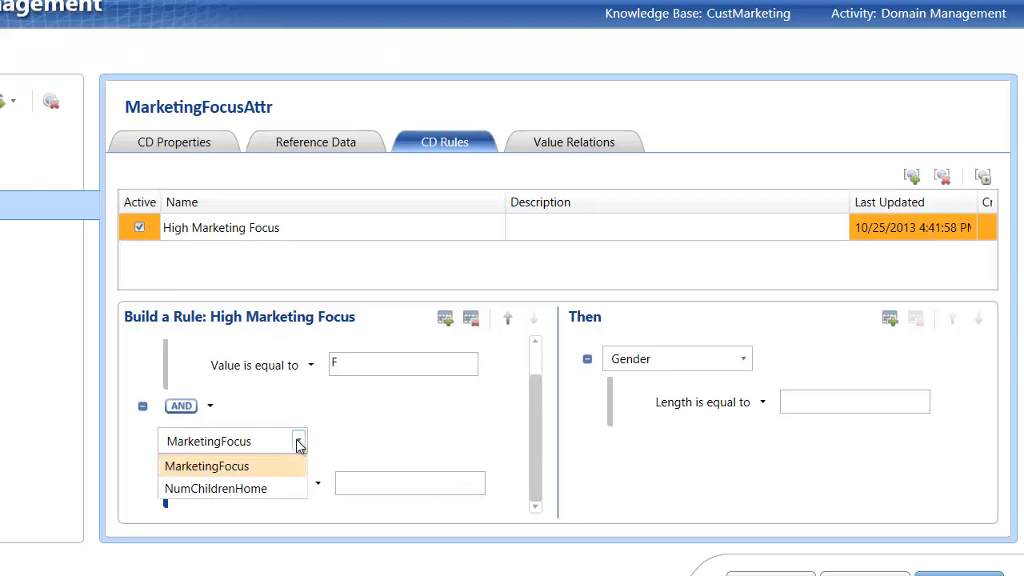
left_click(260, 487)
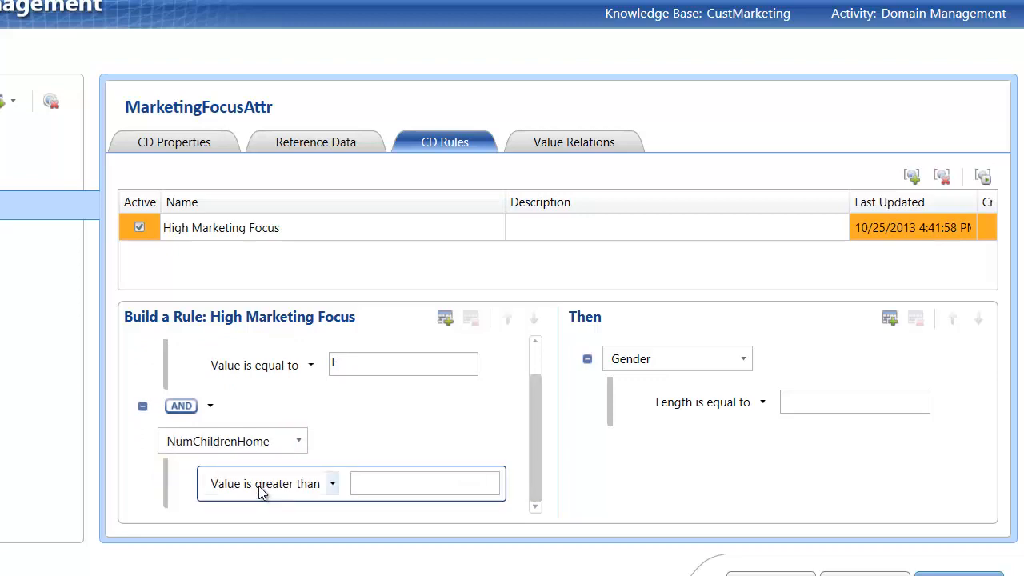
left_click(333, 485)
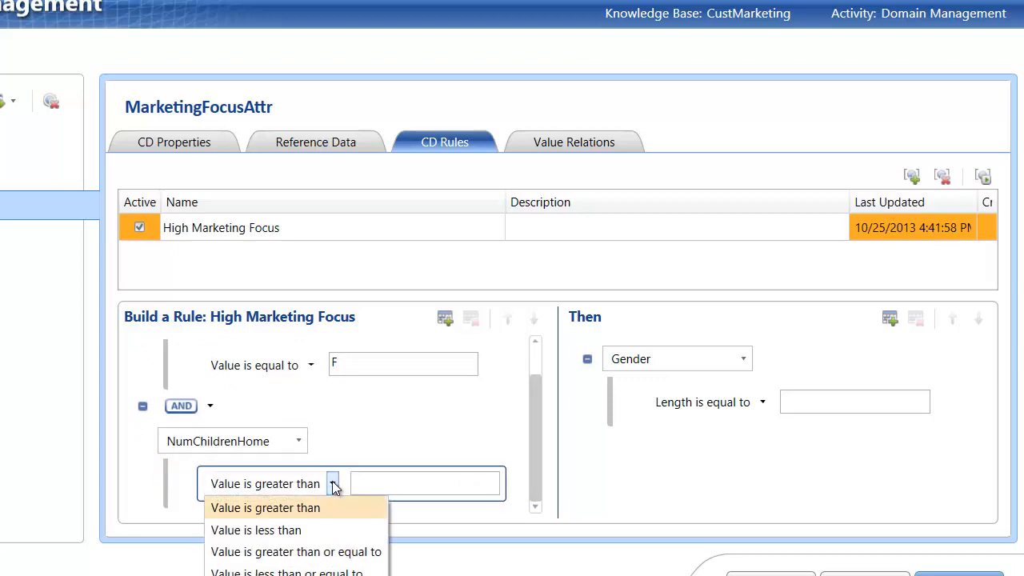
left_click(338, 553)
left_click(444, 483)
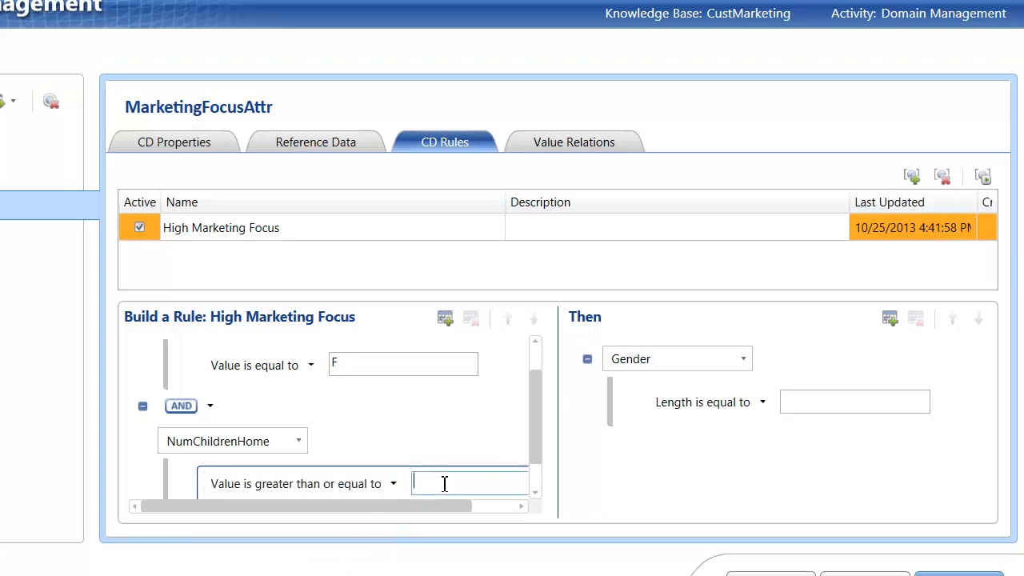
type("2")
Step: Set the rule's Then clause to MarketingFocus with "Value is equal to" High and review the finished conditions
left_click(744, 356)
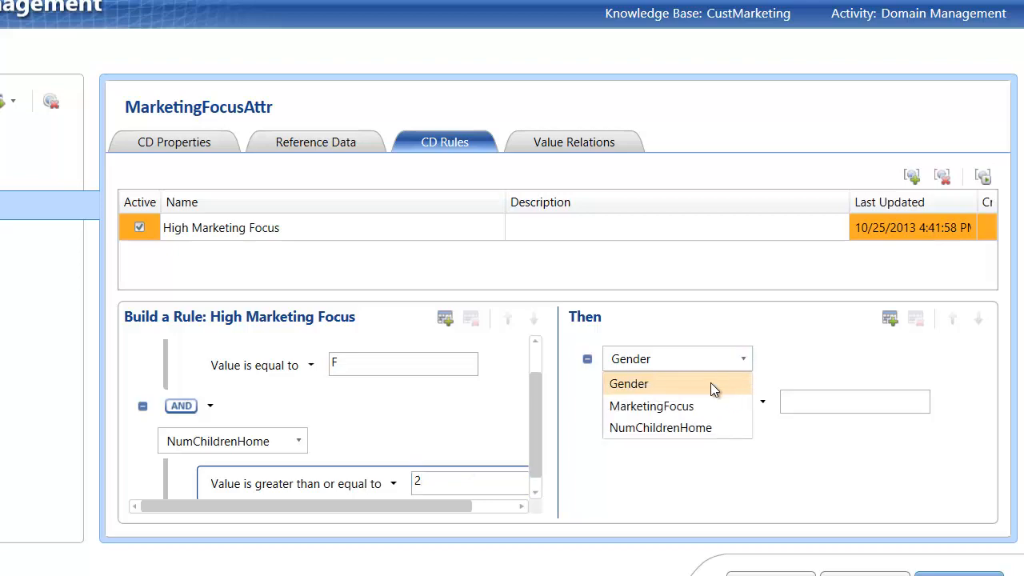
left_click(697, 406)
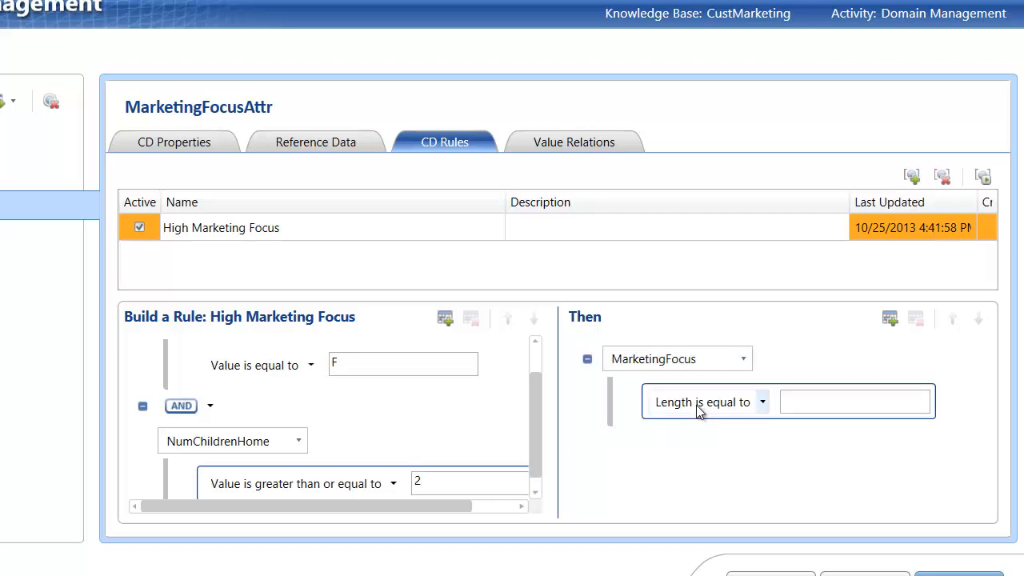
left_click(764, 401)
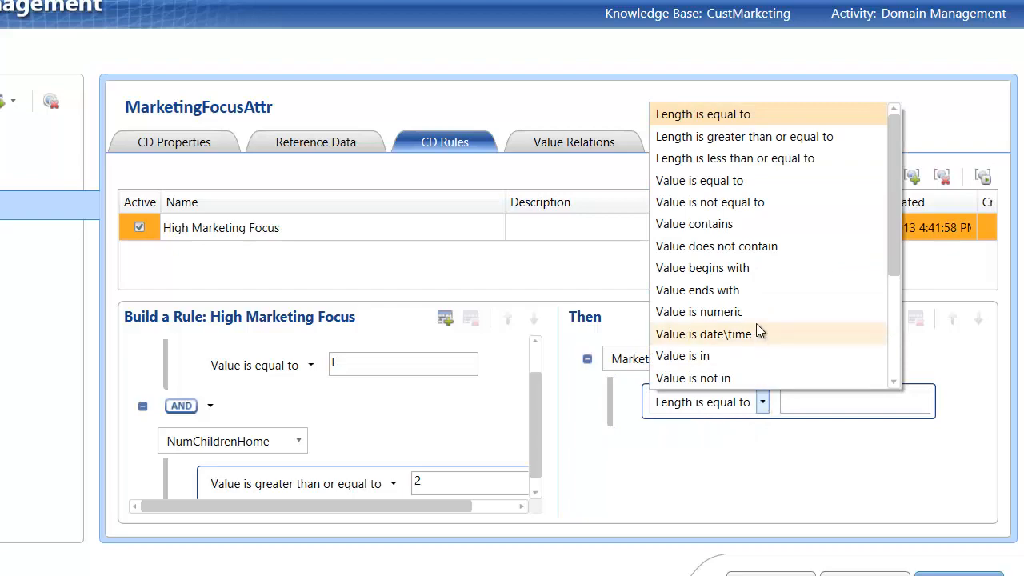
left_click(724, 181)
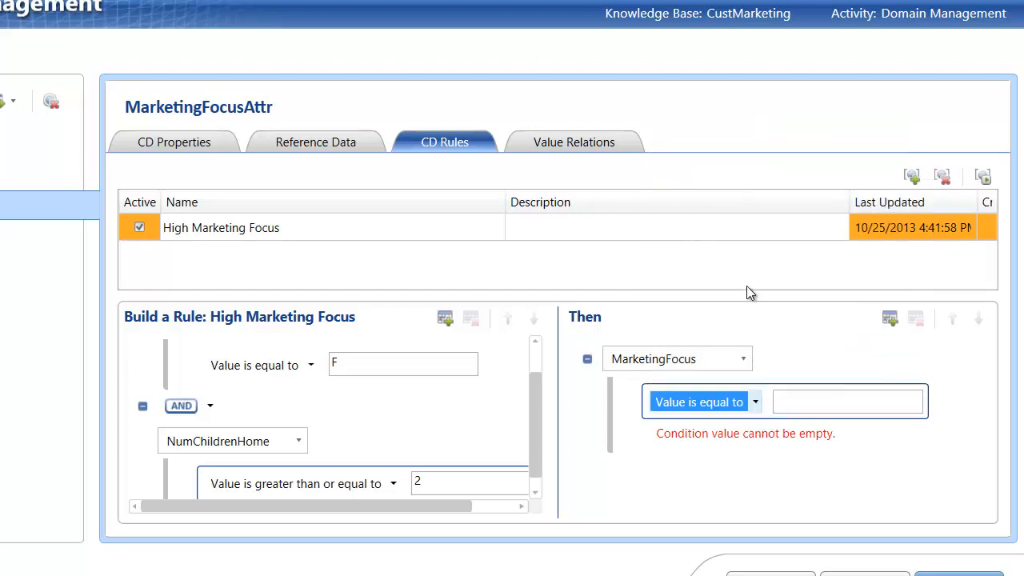
left_click(803, 404)
type("High")
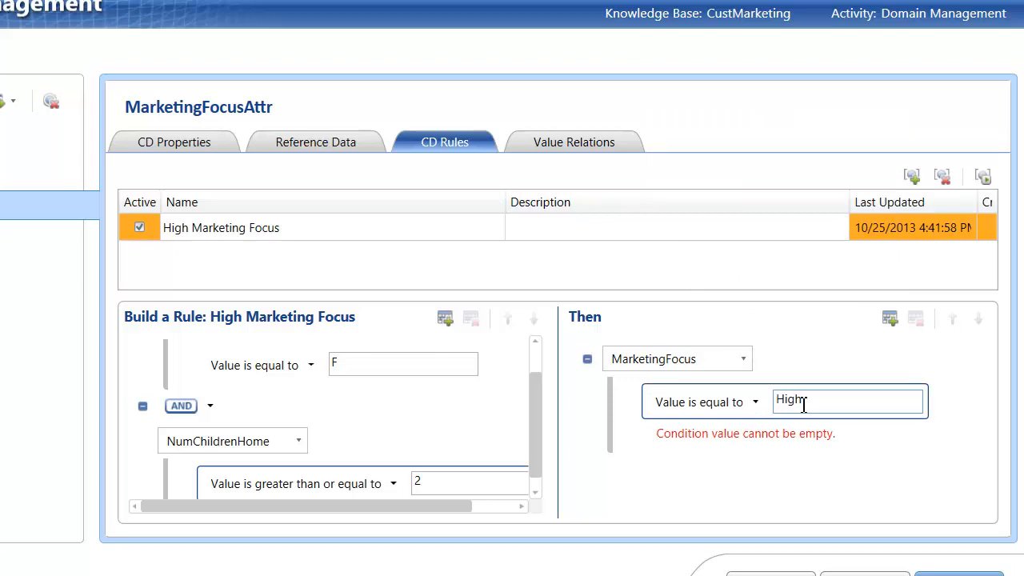
left_click(661, 228)
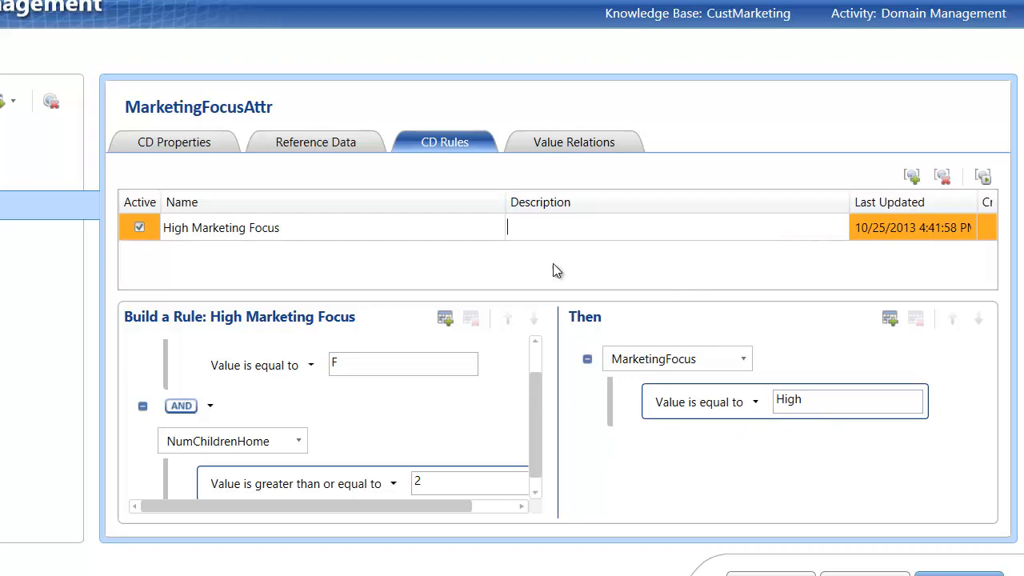
left_click_drag(530, 395, 528, 451)
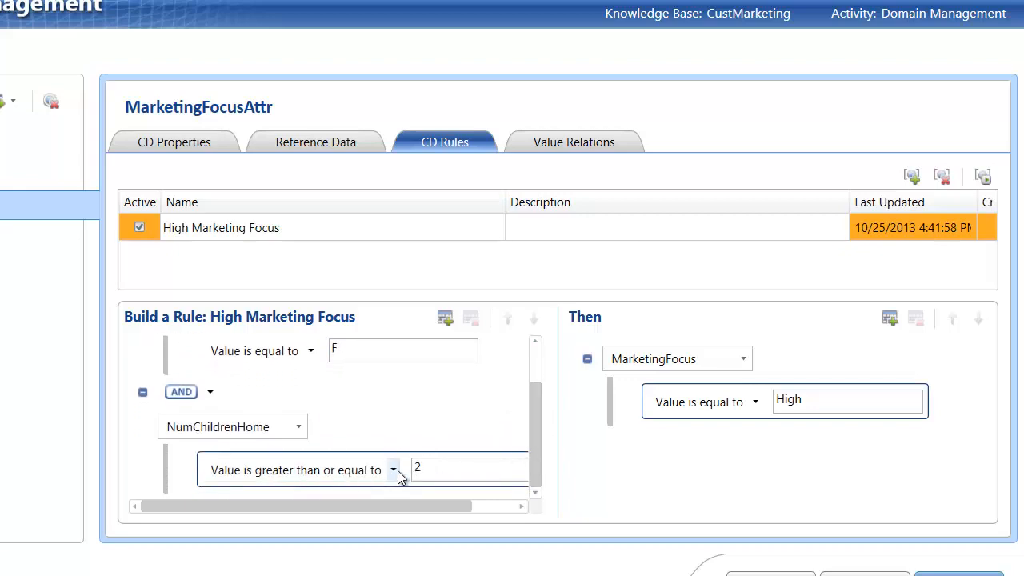
Step: Review the High Marketing Focus rule's conditions, its AND/OR choices and the comparison operators available for the Gender condition
left_click(444, 473)
left_click(512, 227)
scroll(534, 421, "up", 2)
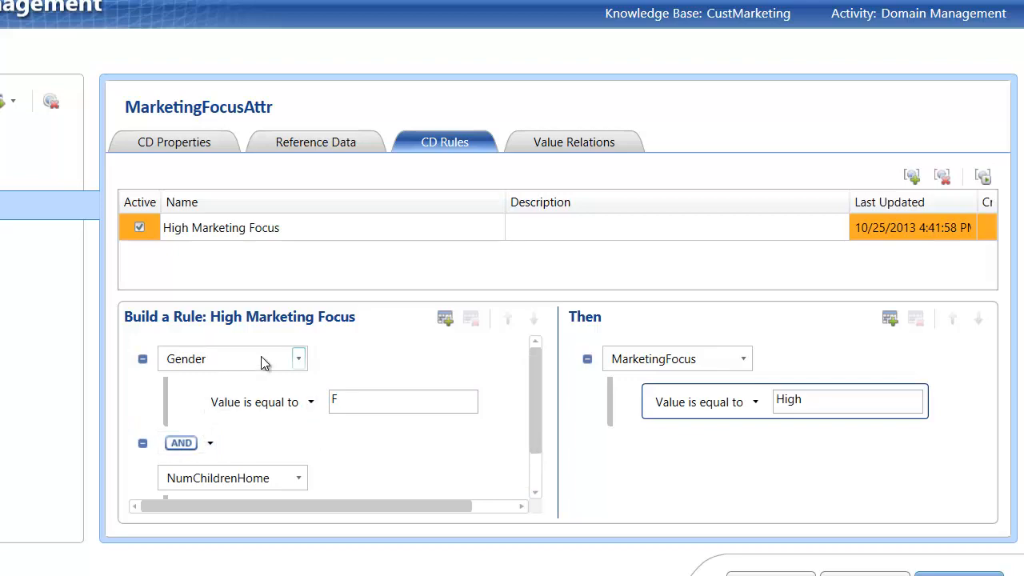
mouse_move(533, 374)
left_mouse_down()
mouse_move(532, 402)
mouse_move(531, 376)
left_mouse_up()
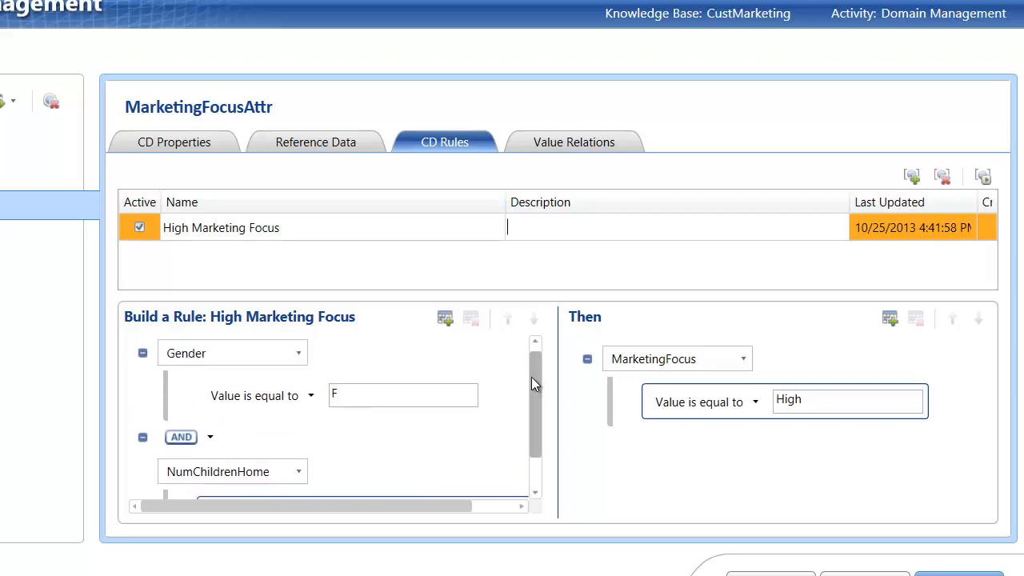
left_click(211, 443)
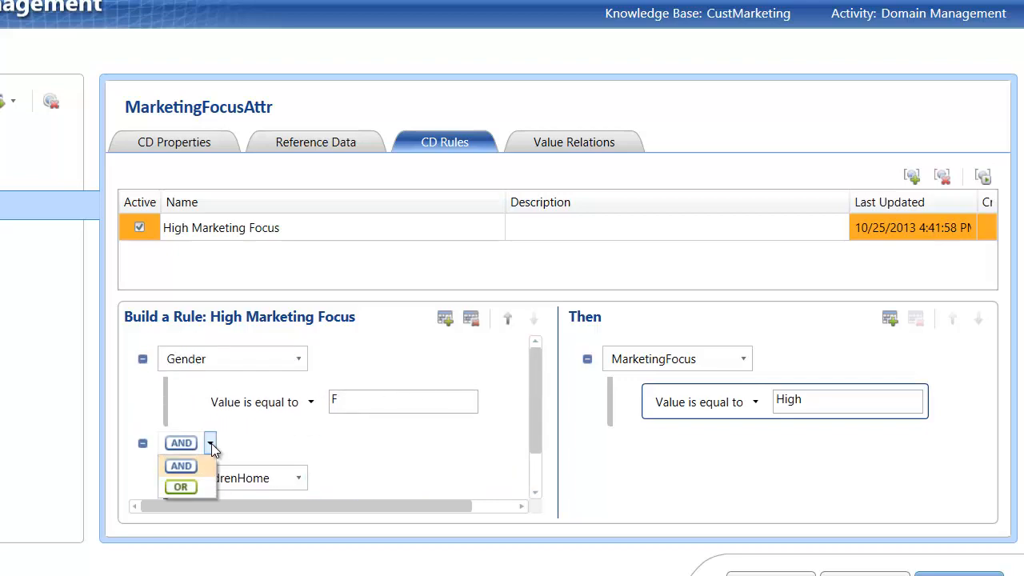
left_click(539, 370)
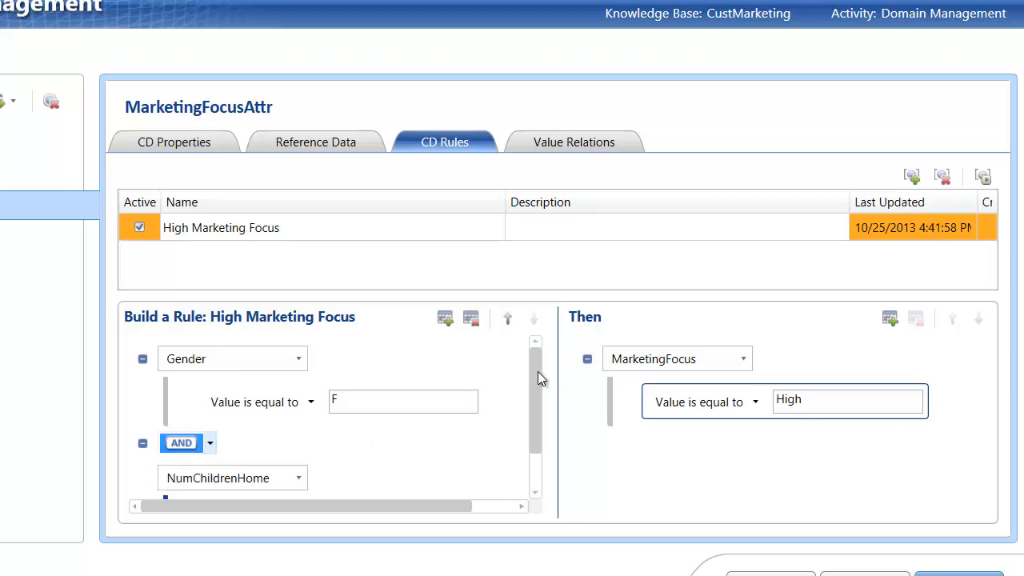
left_click(310, 402)
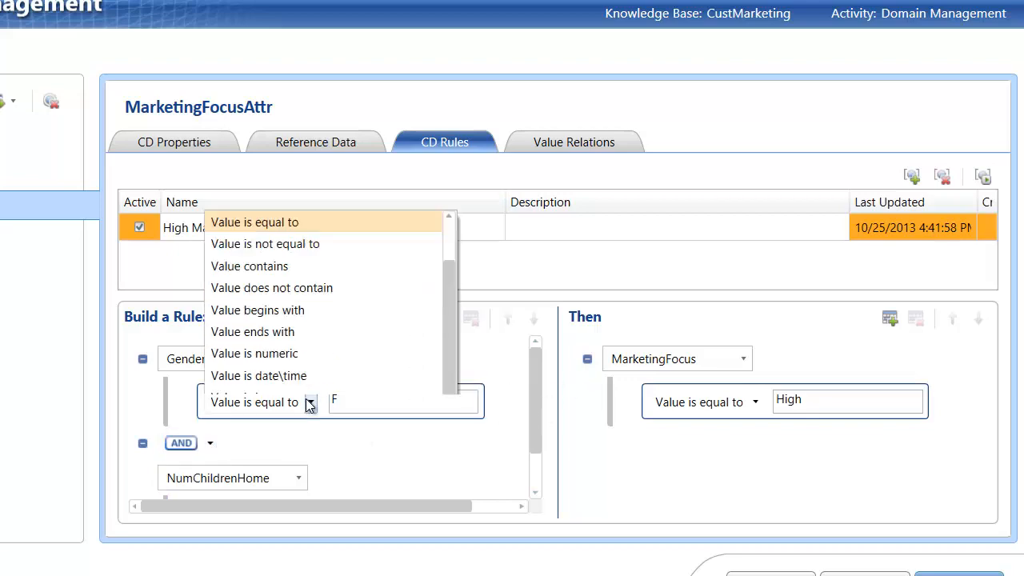
left_click_drag(450, 186, 449, 276)
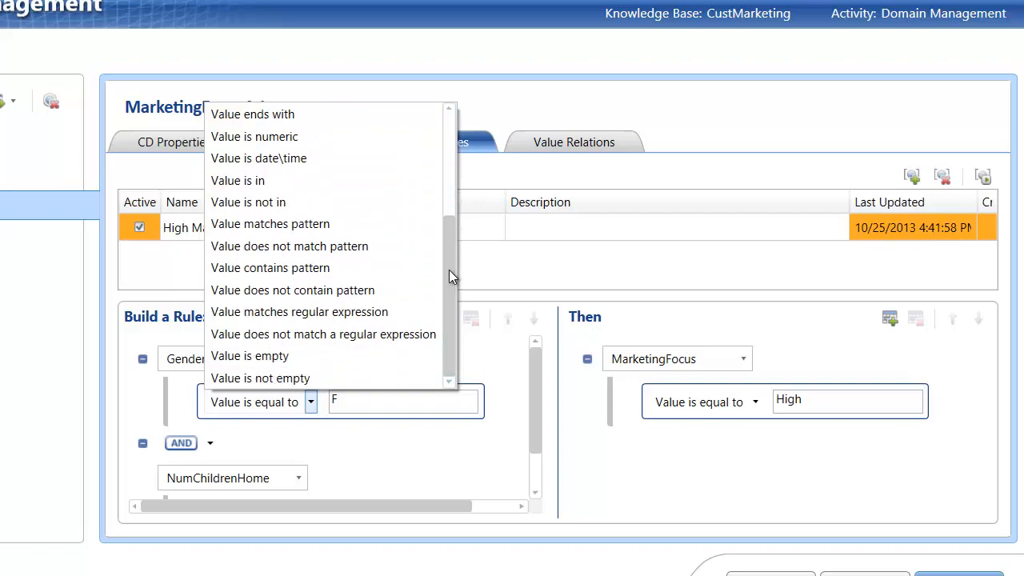
left_click(472, 460)
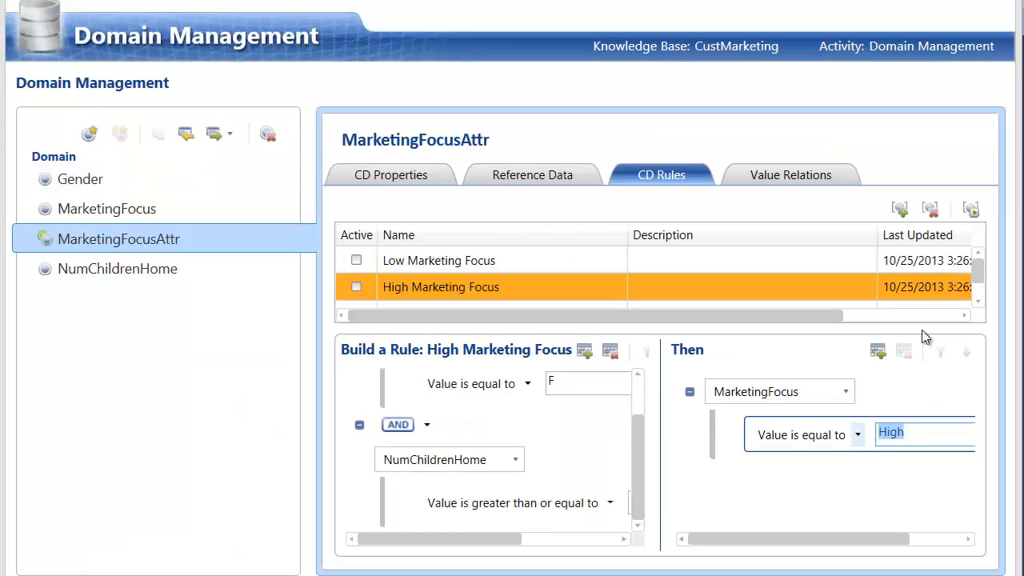
Step: Examine the conditions and Then clauses of the Medium Marketing Focus and Low Marketing Focus rules
left_click(978, 271)
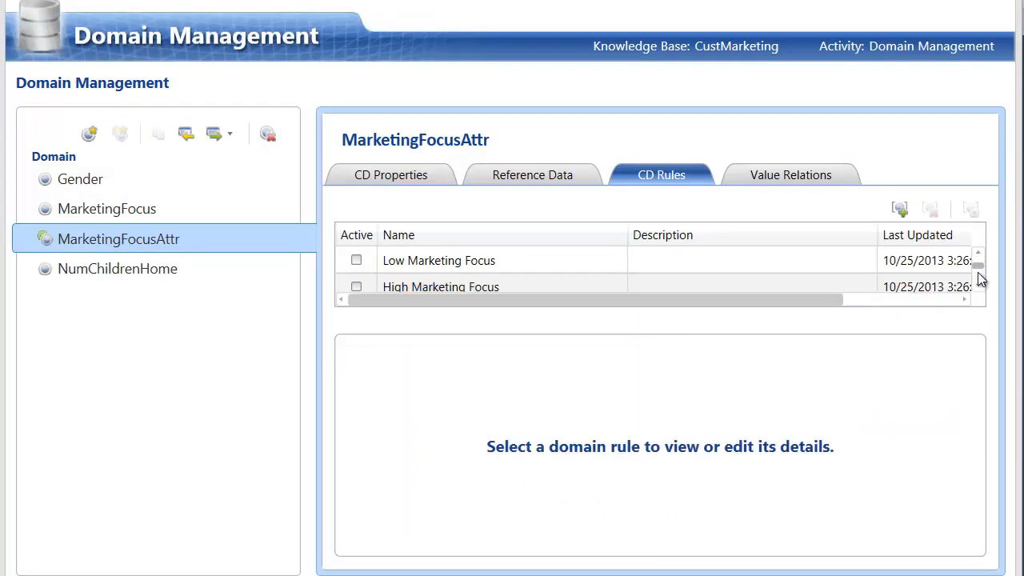
left_click(980, 292)
left_click(980, 291)
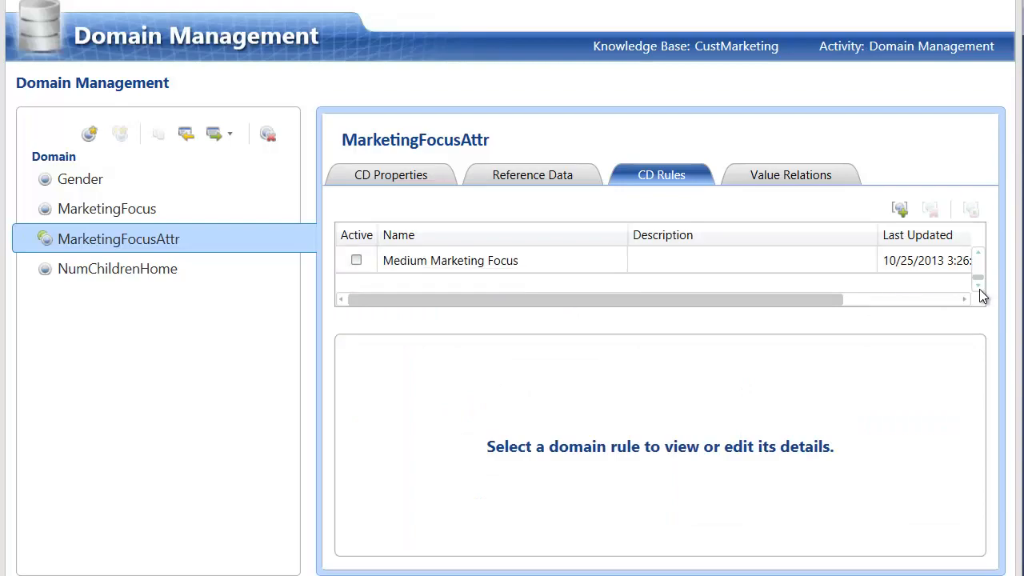
left_click(392, 263)
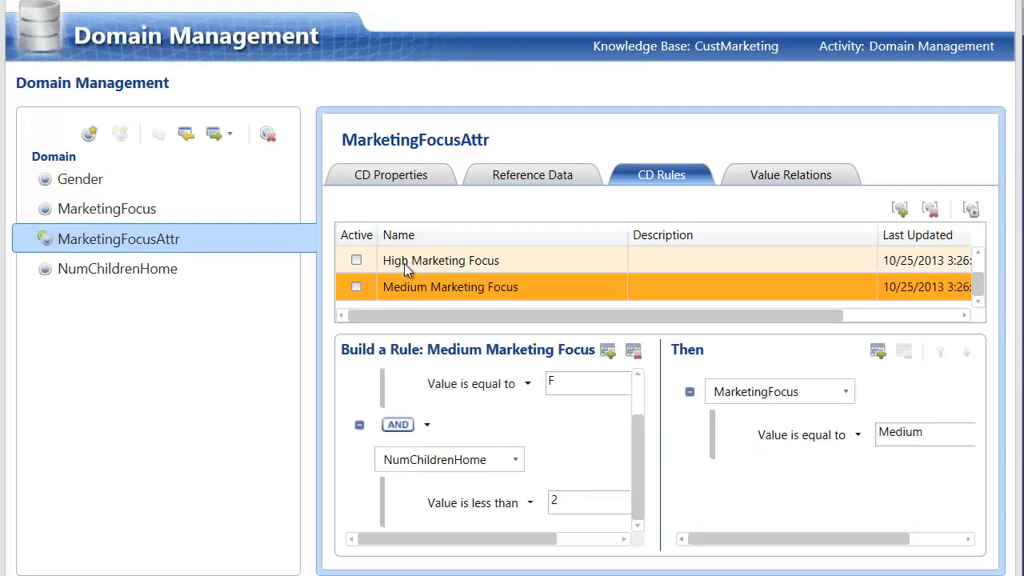
left_click_drag(631, 426, 635, 381)
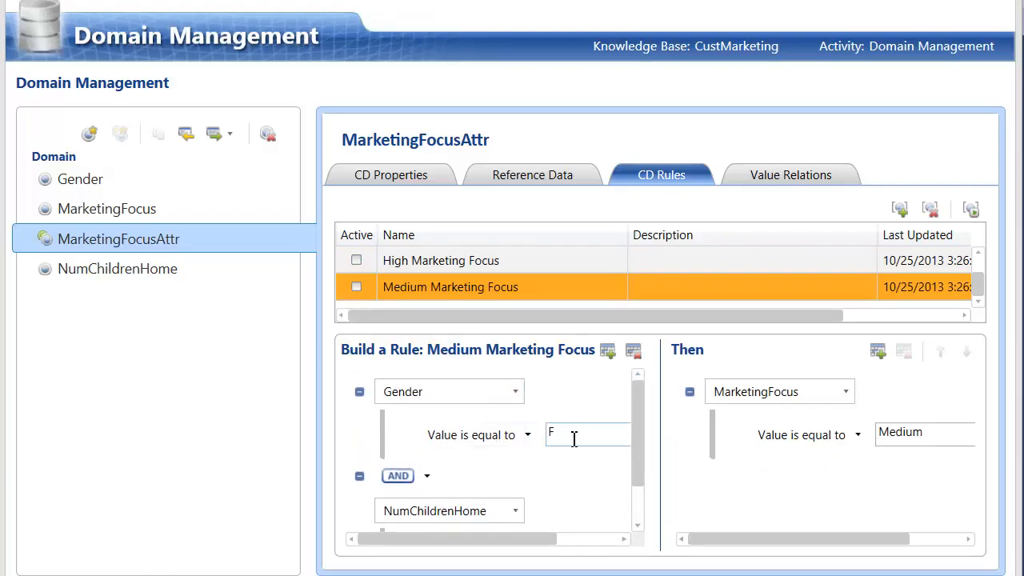
left_click_drag(642, 416, 644, 472)
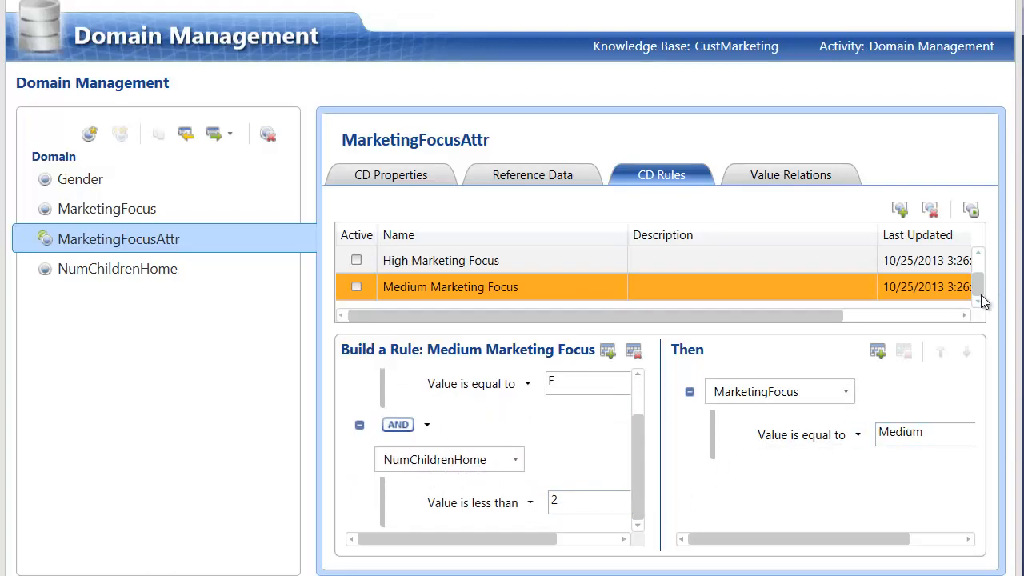
left_click(979, 252)
left_click(581, 271)
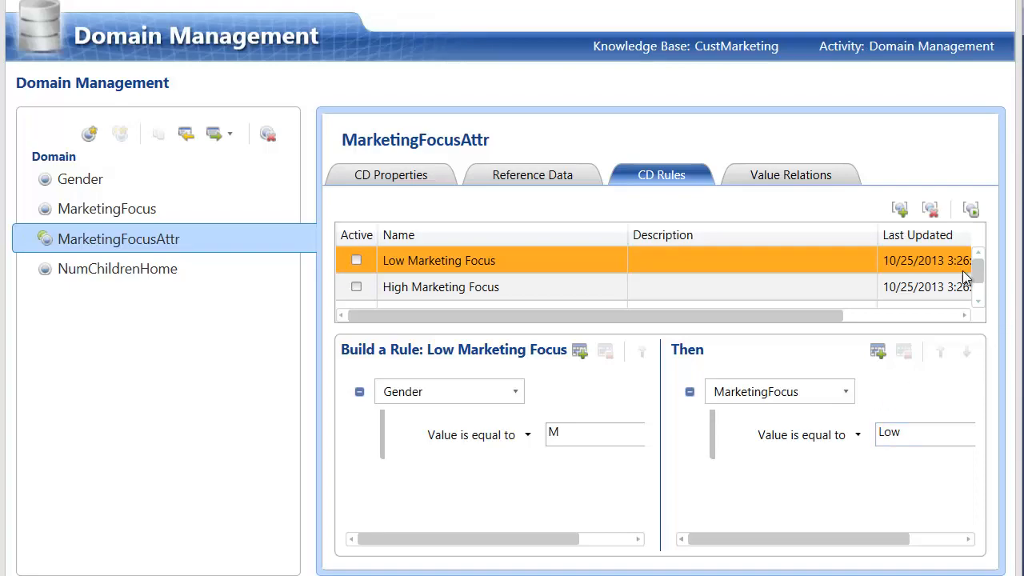
Step: Activate the Low, High and Medium Marketing Focus rules and publish the CustMarketing knowledge base
left_click(357, 260)
left_click(356, 286)
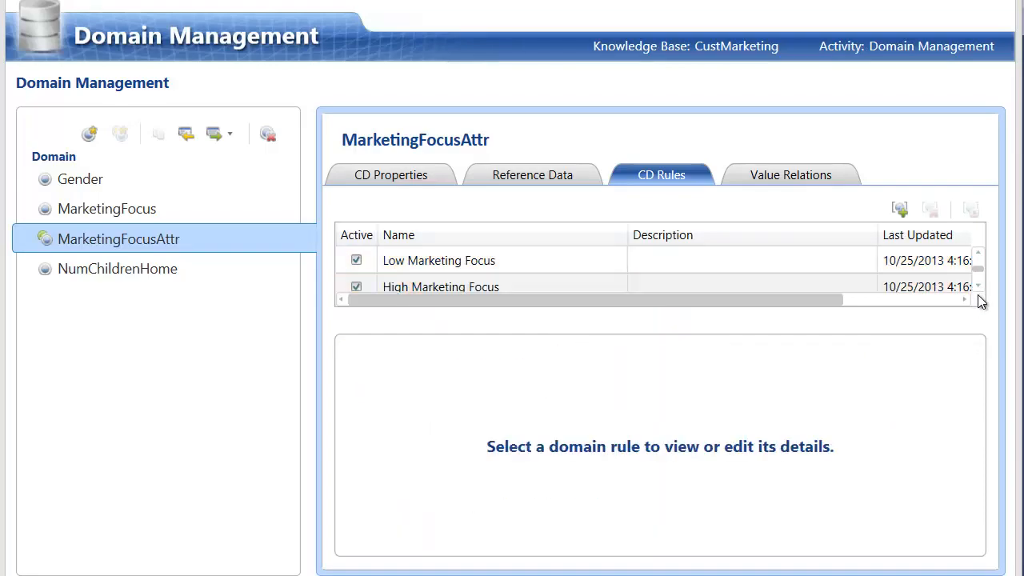
left_click(978, 286)
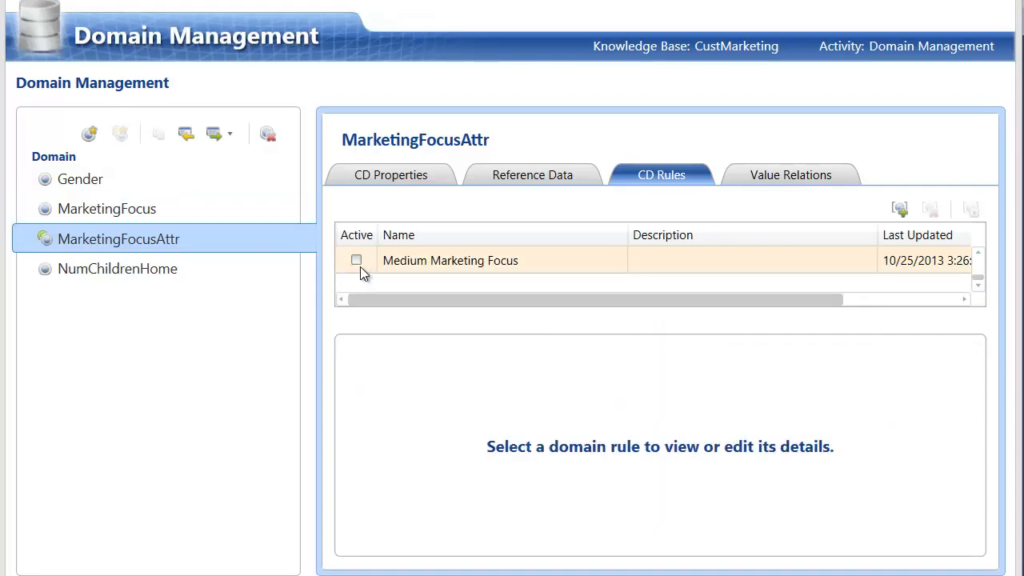
left_click(356, 261)
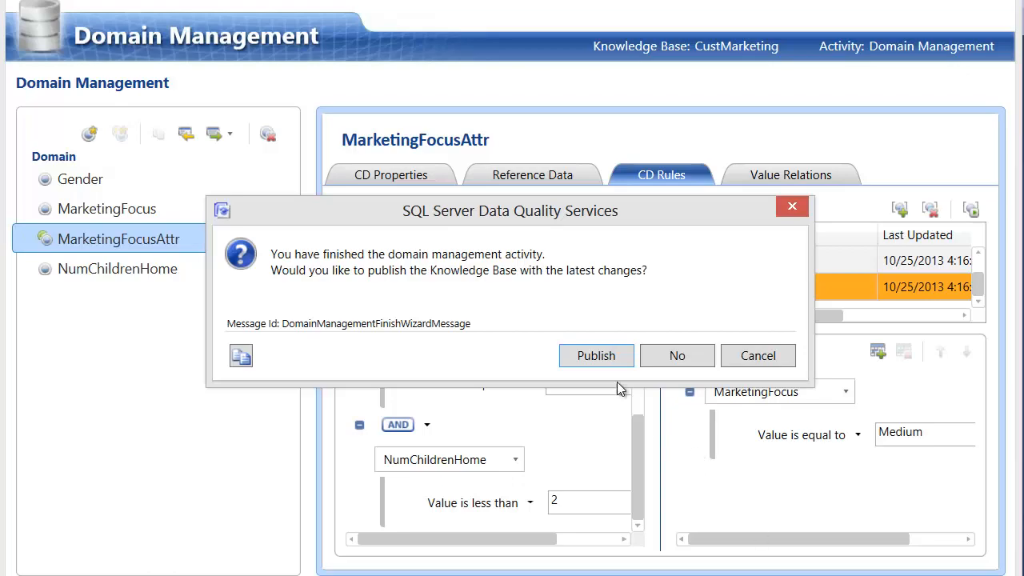
left_click(596, 357)
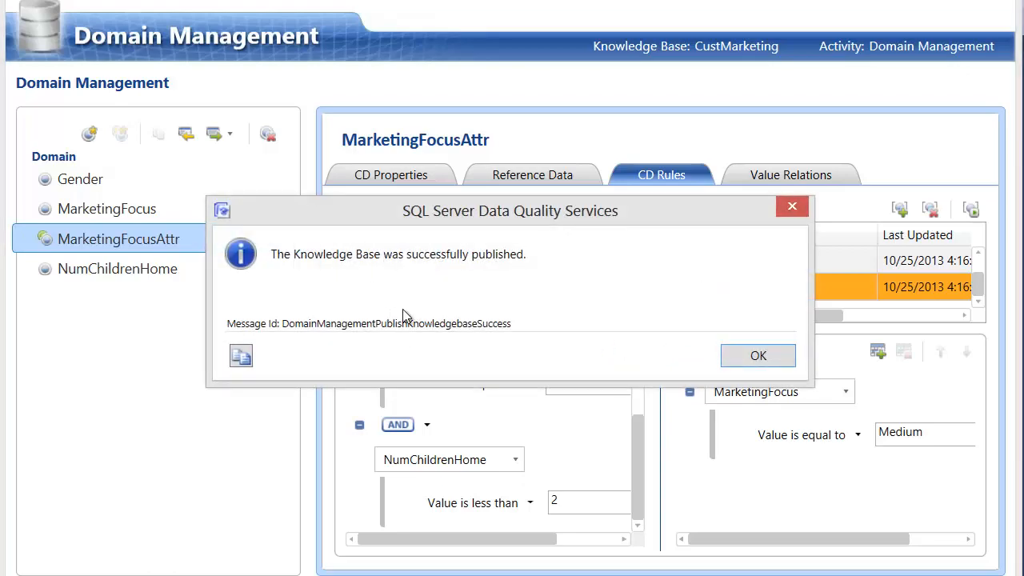
left_click(741, 355)
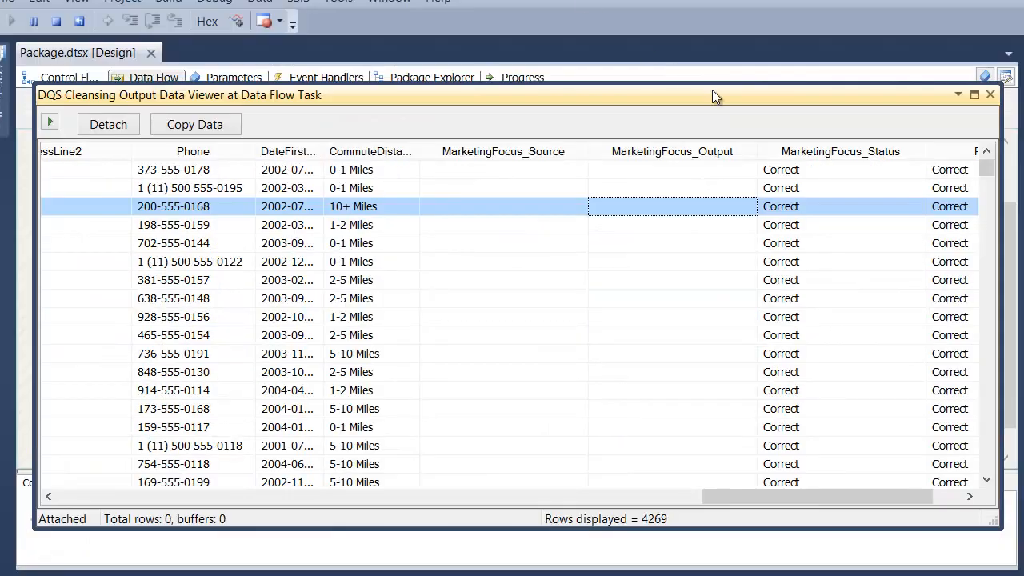
Step: In Visual Studio, close the old DQS Cleansing output viewer, stop the finished run and start debugging Package.dtsx again
left_click(989, 95)
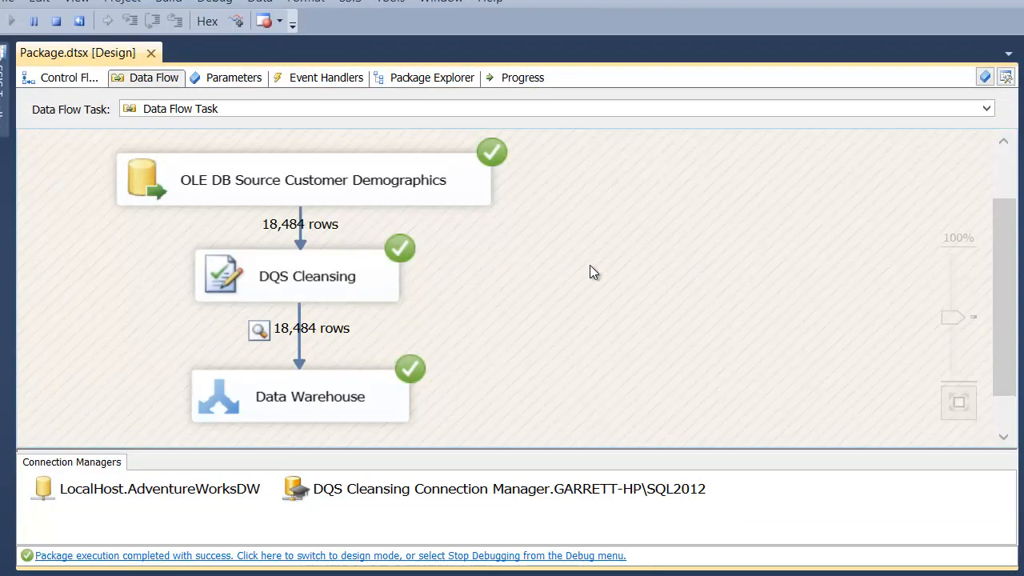
left_click(55, 23)
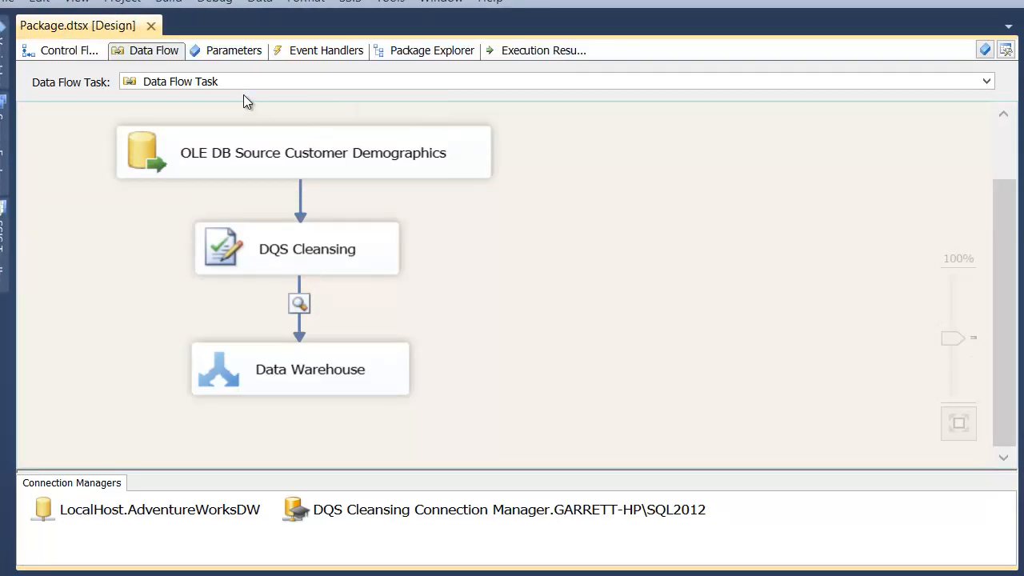
left_click(257, 4)
mouse_move(218, 4)
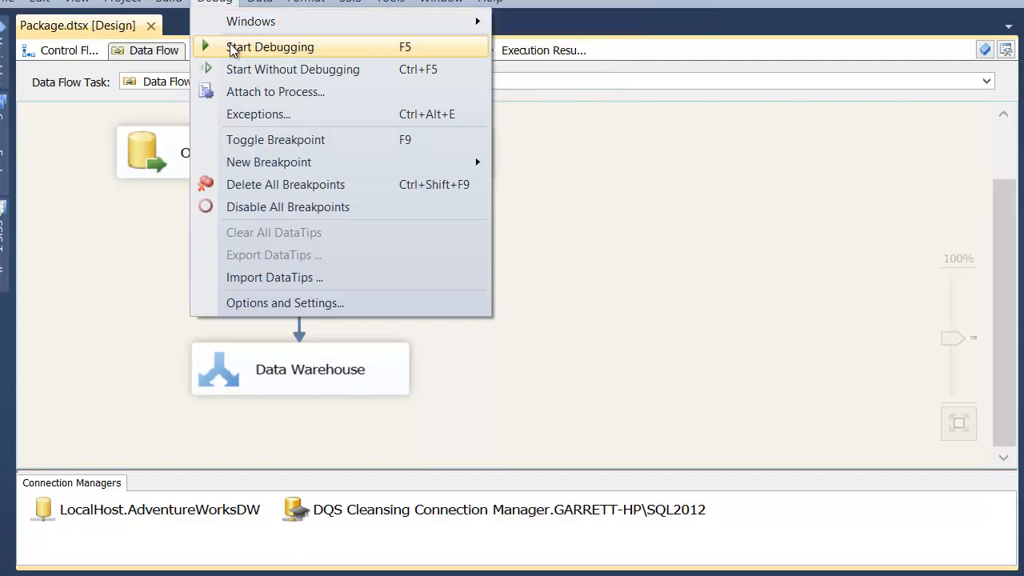
left_click(264, 47)
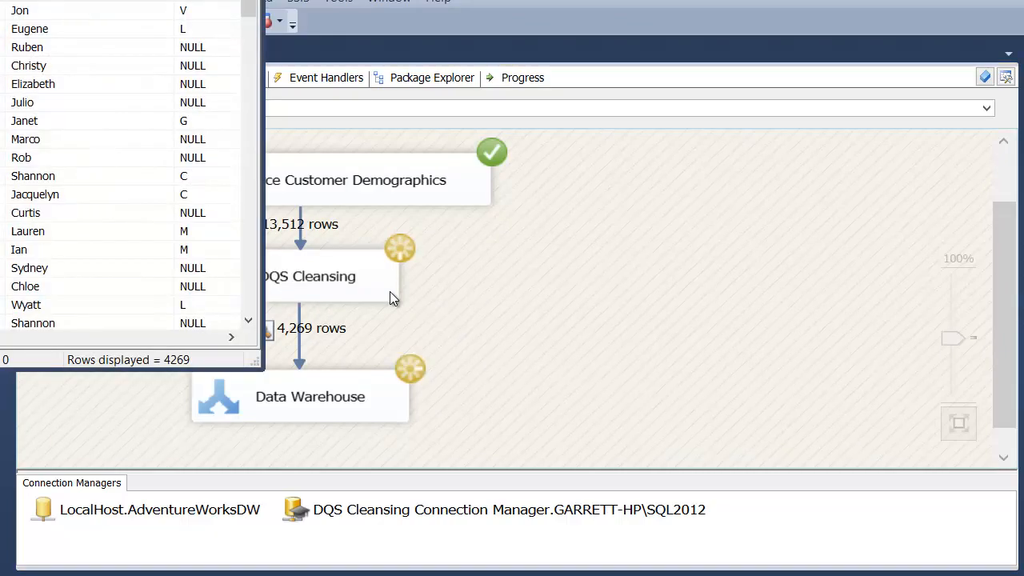
Step: Enlarge the DQS Cleansing output viewer and examine the Gender_Output, NumberChildrenAtHome_Output and MarketingFocus columns
left_click_drag(116, 2, 530, 93)
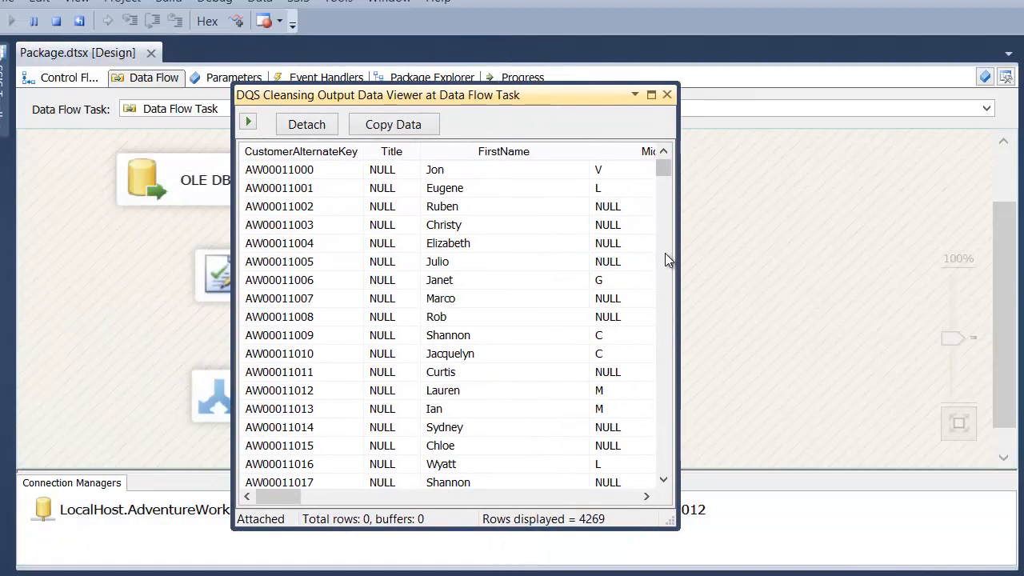
left_click_drag(677, 274, 1022, 299)
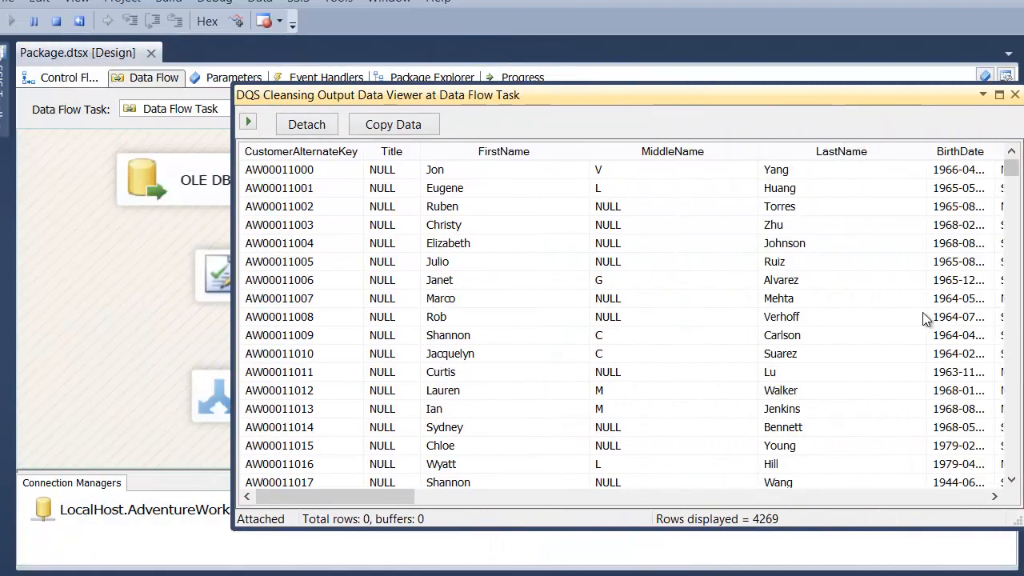
left_click_drag(492, 100, 320, 89)
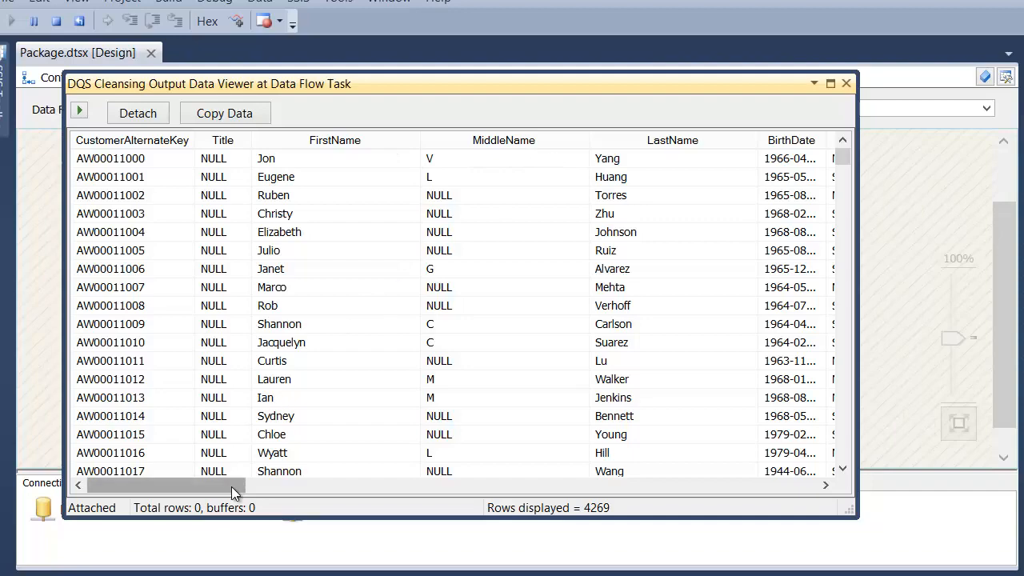
left_click_drag(233, 484, 386, 484)
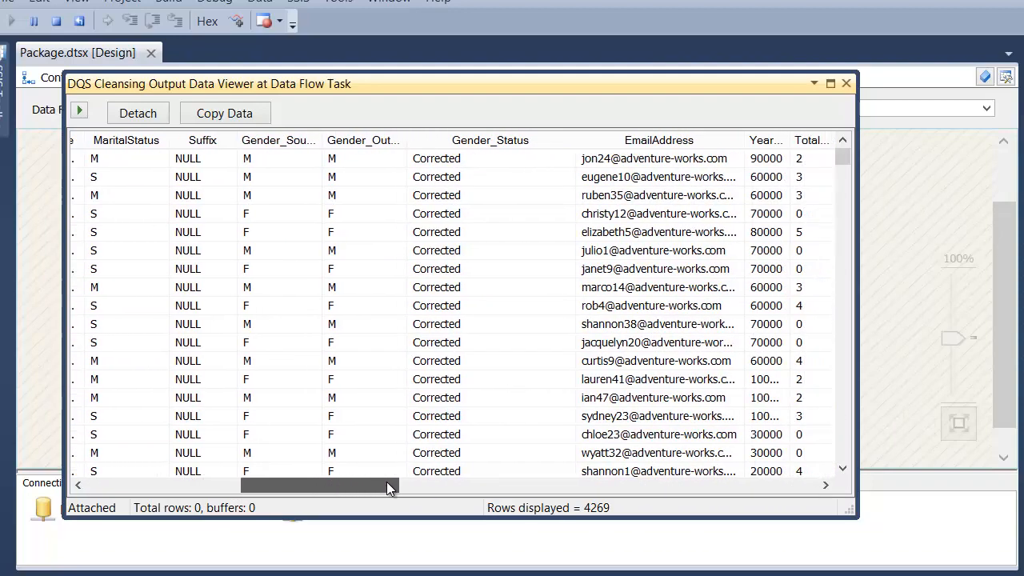
left_click_drag(407, 140, 461, 140)
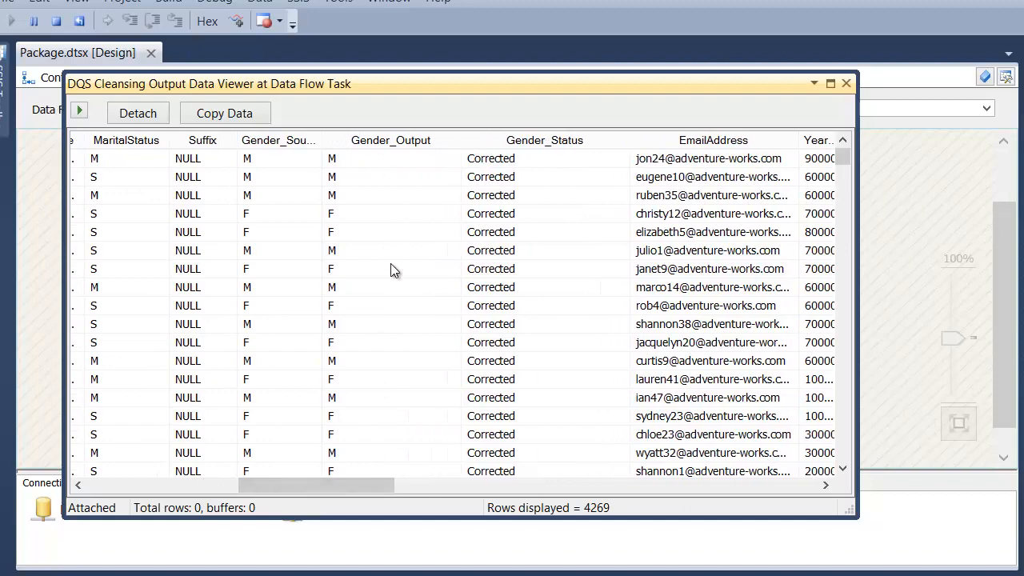
left_click_drag(371, 484, 480, 488)
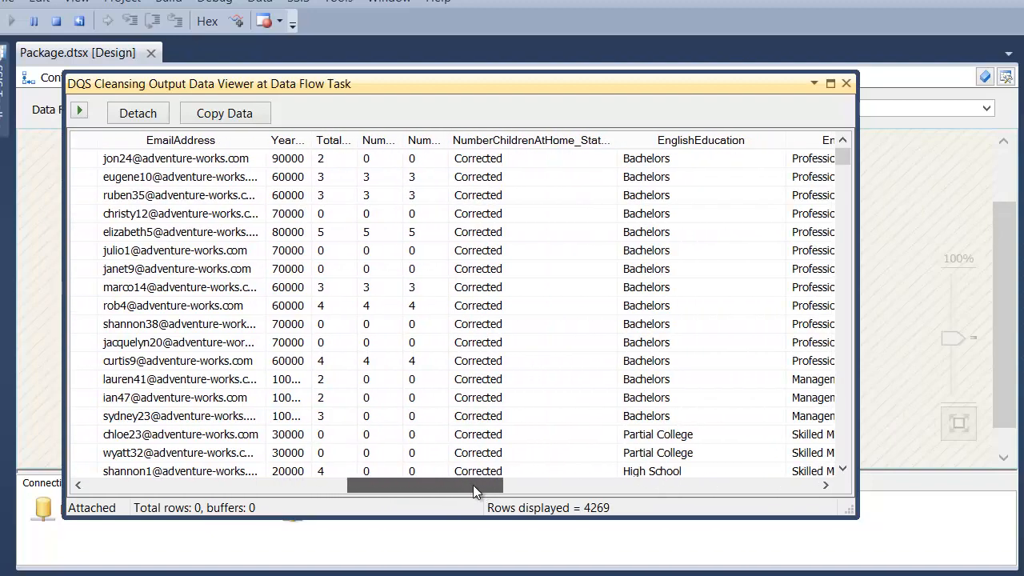
left_click_drag(484, 138, 620, 138)
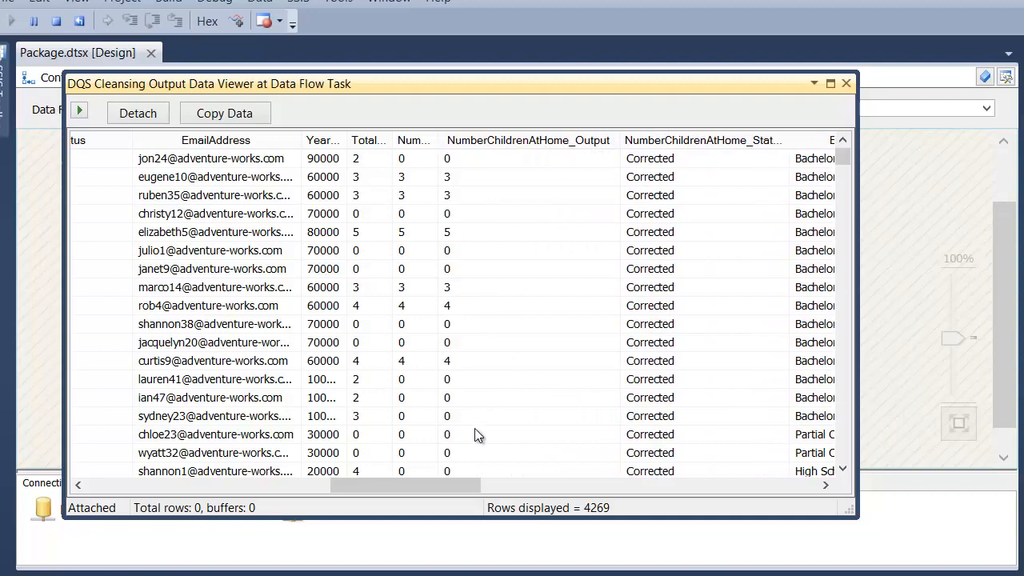
left_click_drag(460, 487, 800, 521)
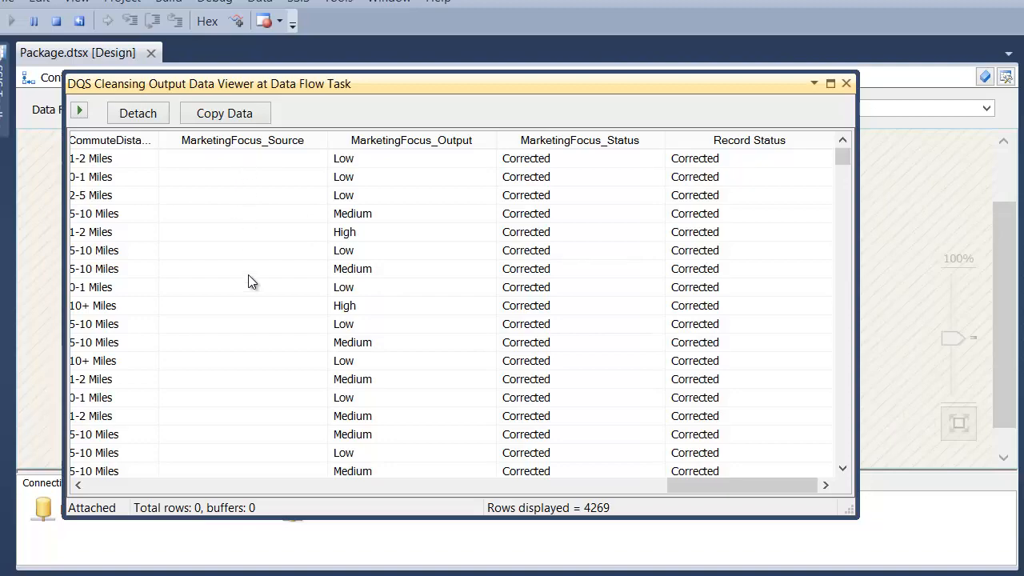
Step: Sort the viewer's rows by MarketingFocus_Output and compare the High rows with their children-at-home and gender values
left_click(406, 142)
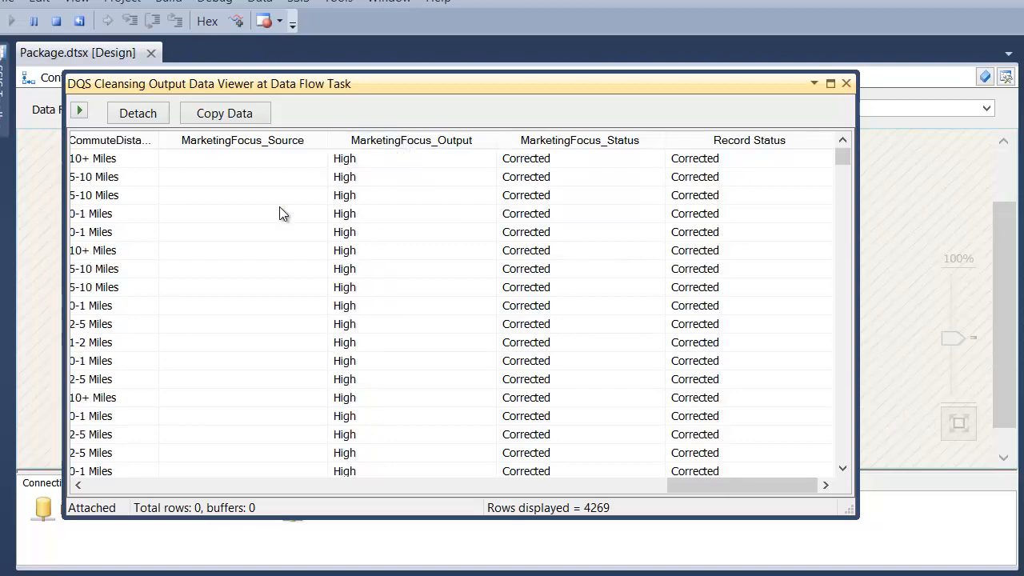
left_click(398, 159)
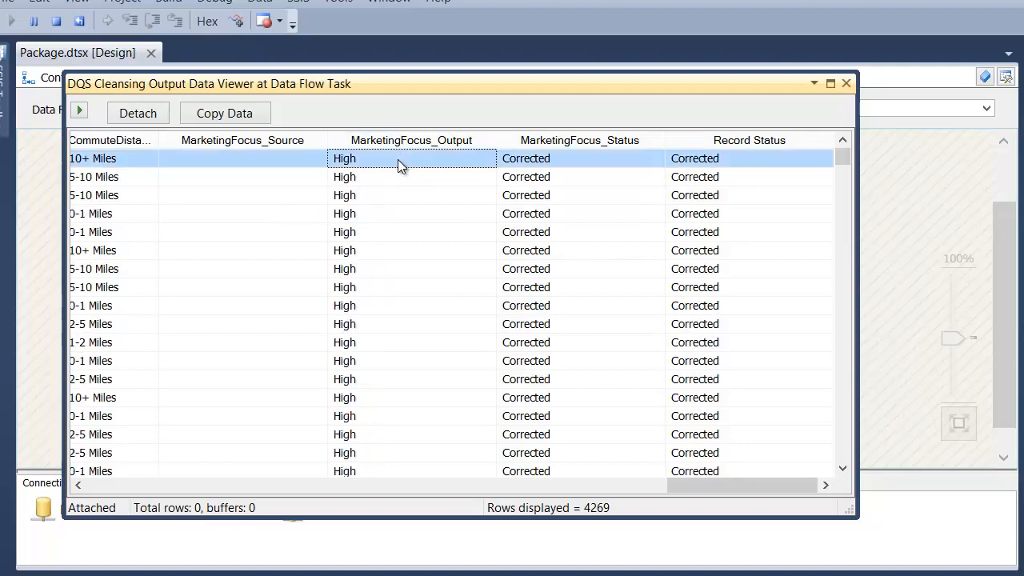
left_click_drag(716, 483, 370, 502)
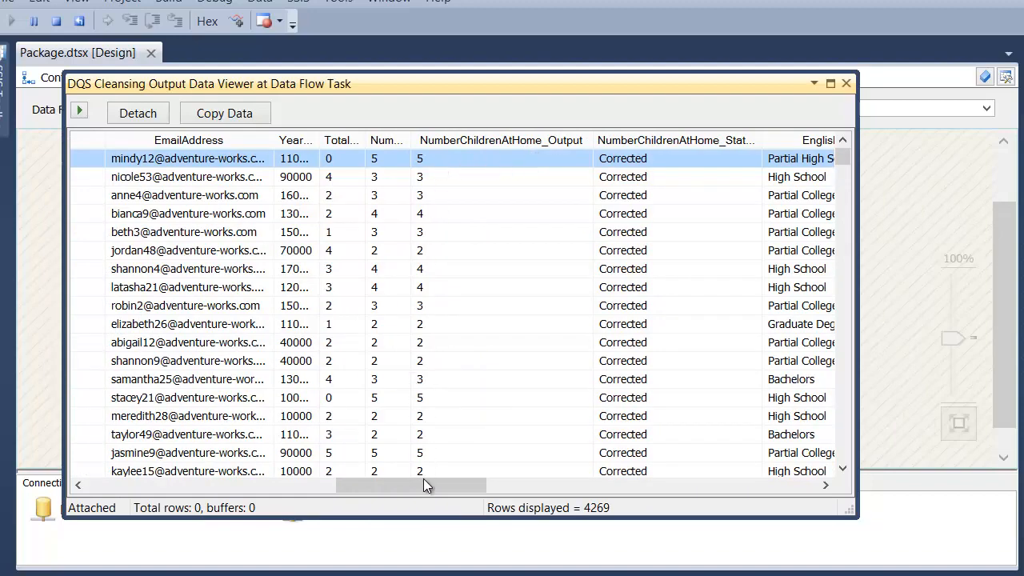
left_click_drag(423, 479, 271, 480)
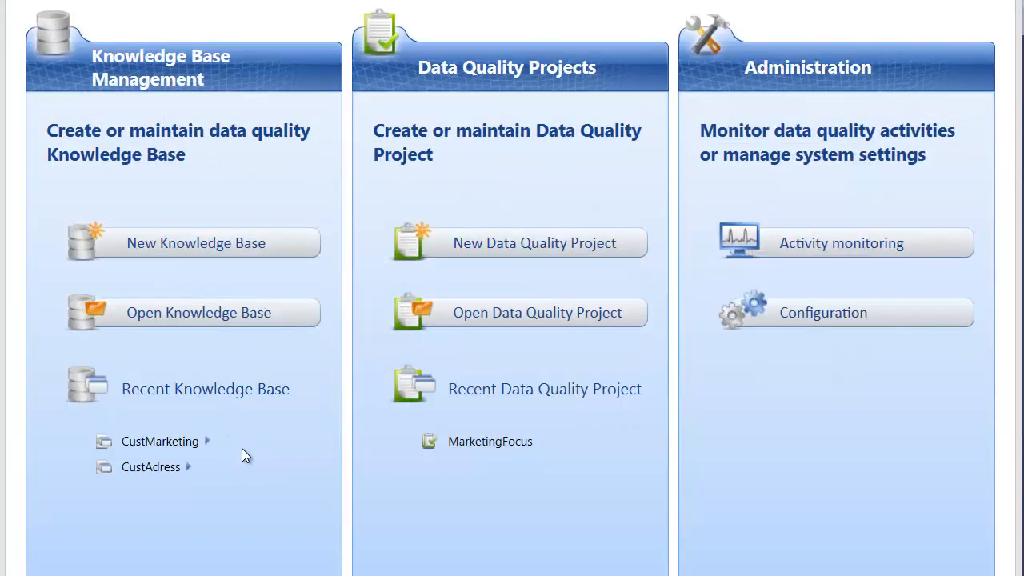
Step: Open the CustMarketing knowledge base for Domain Management and show the composite domain rules of MarketingFocusAttr
left_click(192, 443)
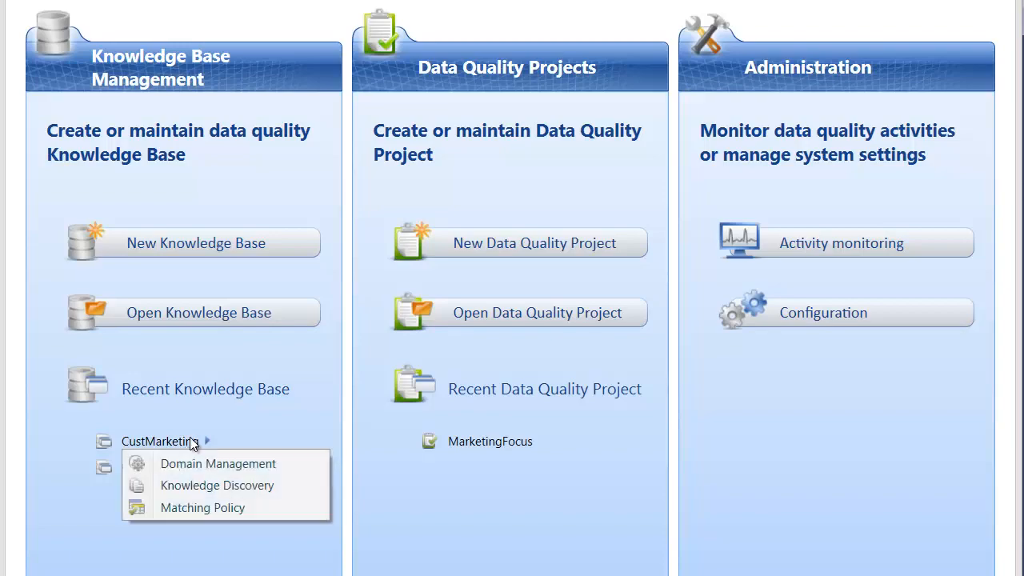
left_click(198, 314)
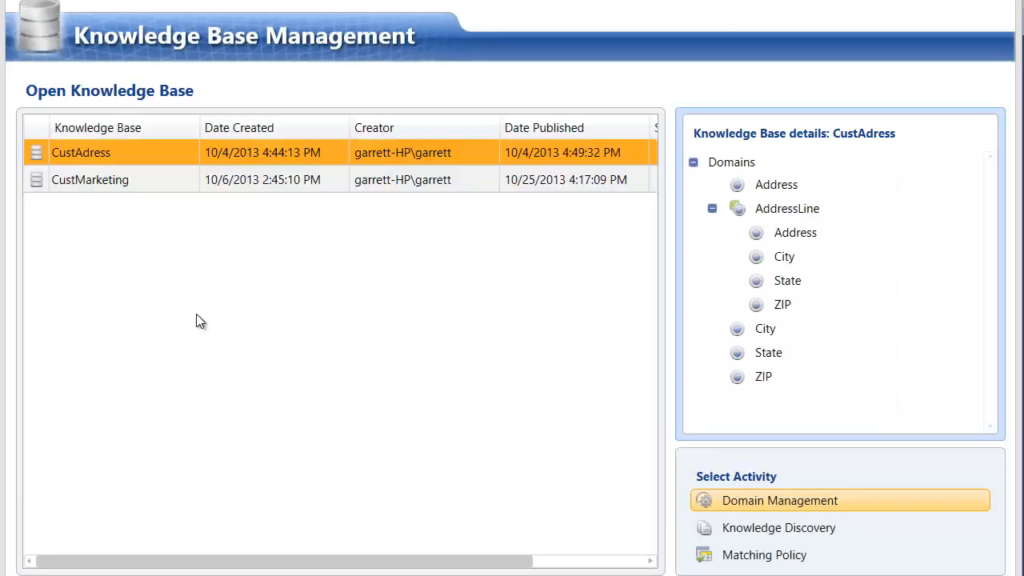
left_click(132, 185)
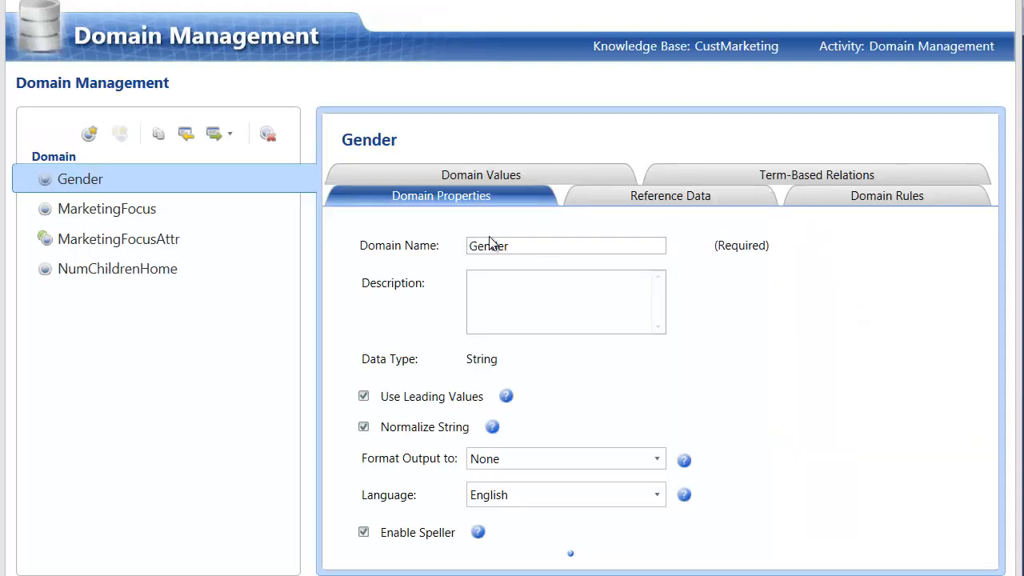
left_click(160, 237)
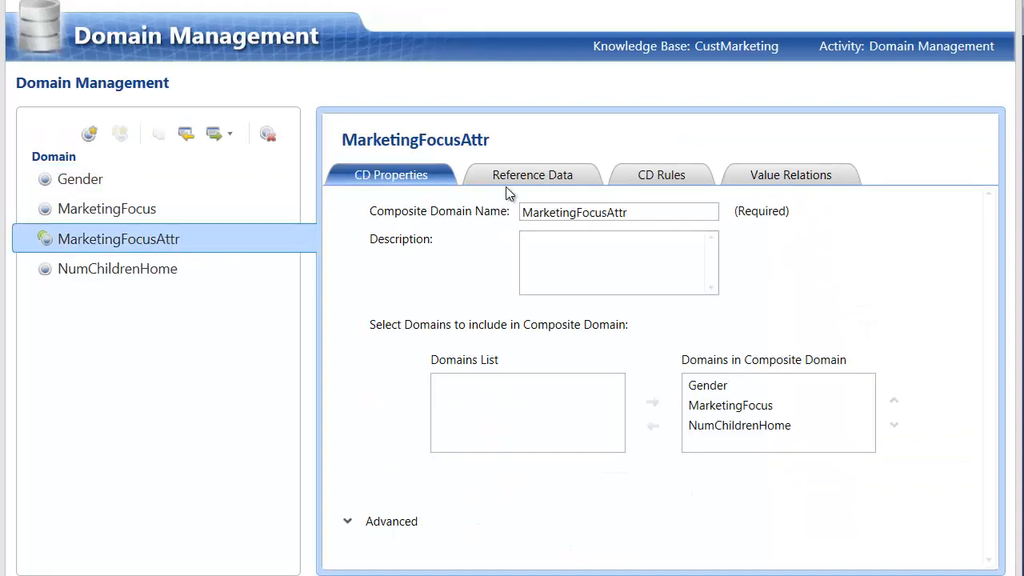
left_click(675, 175)
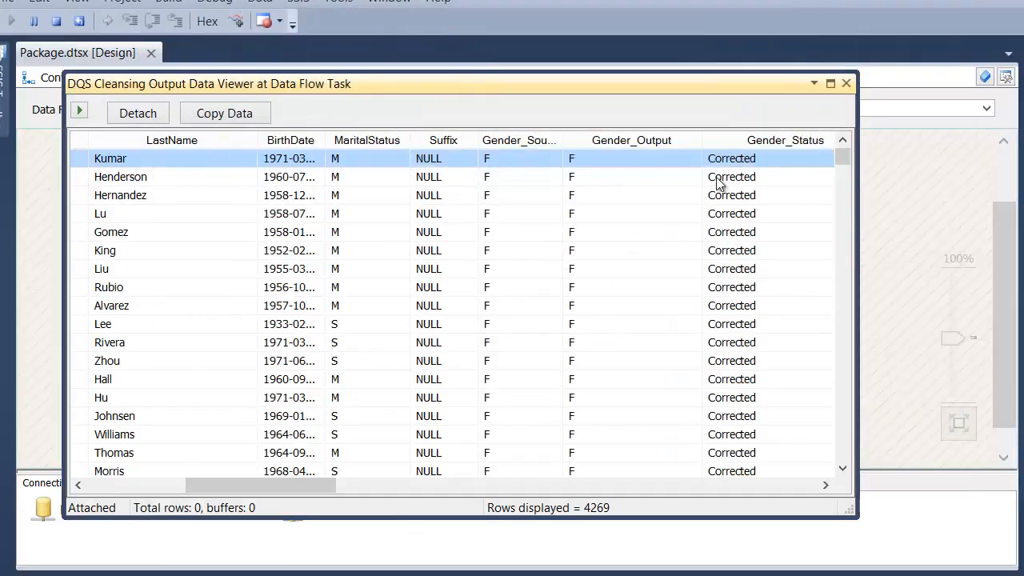
Step: Examine the remaining output columns beyond Gender_Status in the DQS Cleansing output viewer
left_click_drag(333, 486, 805, 530)
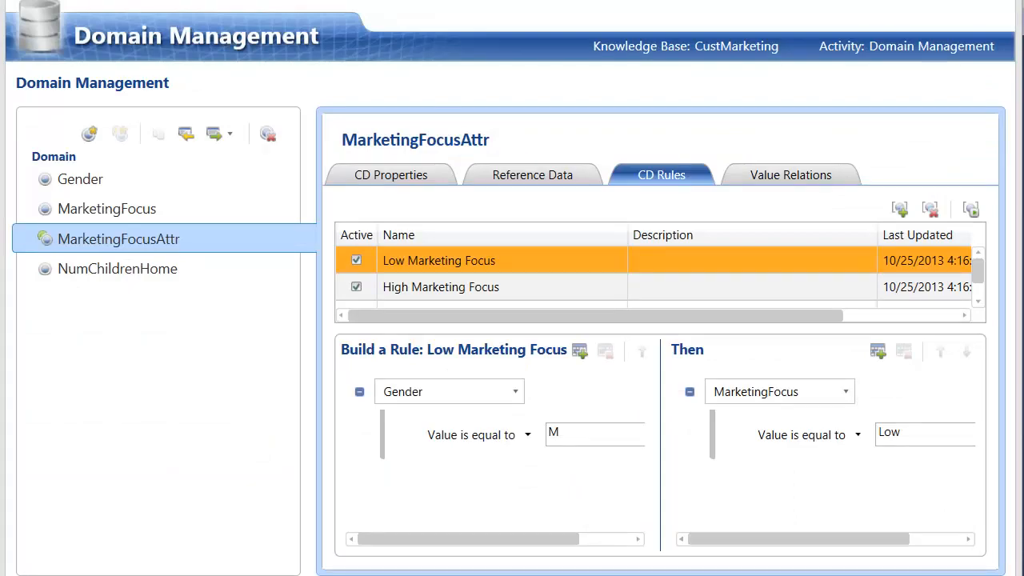
Step: In the Data Quality Client, set the Gender condition value of the Low Marketing Focus rule to F
left_click(568, 436)
key("BackSpace")
type("F")
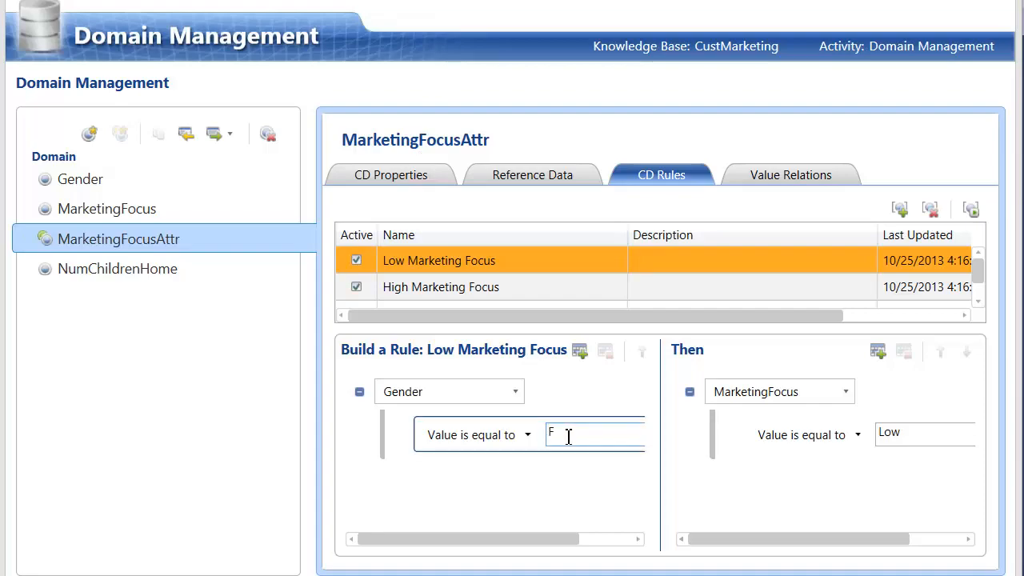